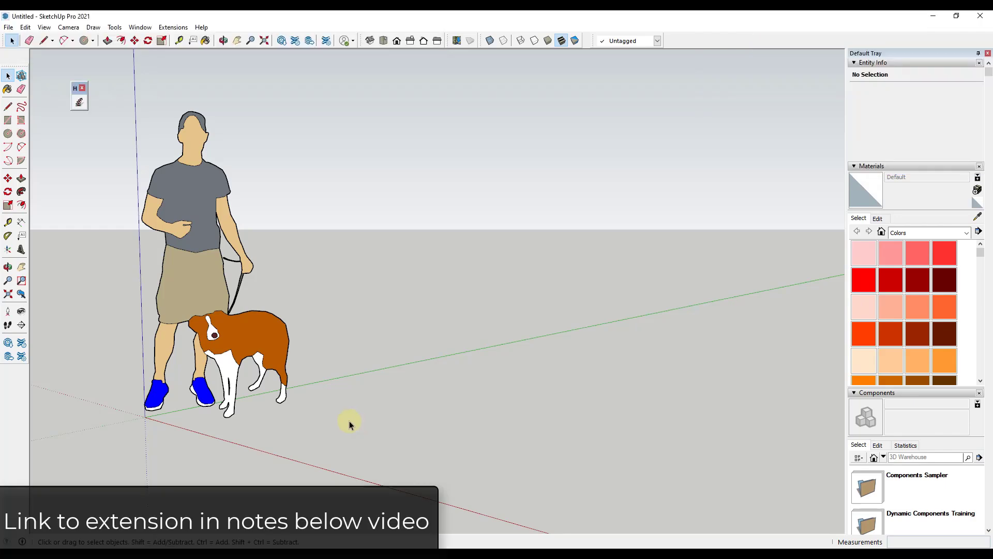
# Step: Draw an upright circle with a radius of about 2 9/16 inches on the ground area beside the dog
pyautogui.scroll(-2, 346, 407)
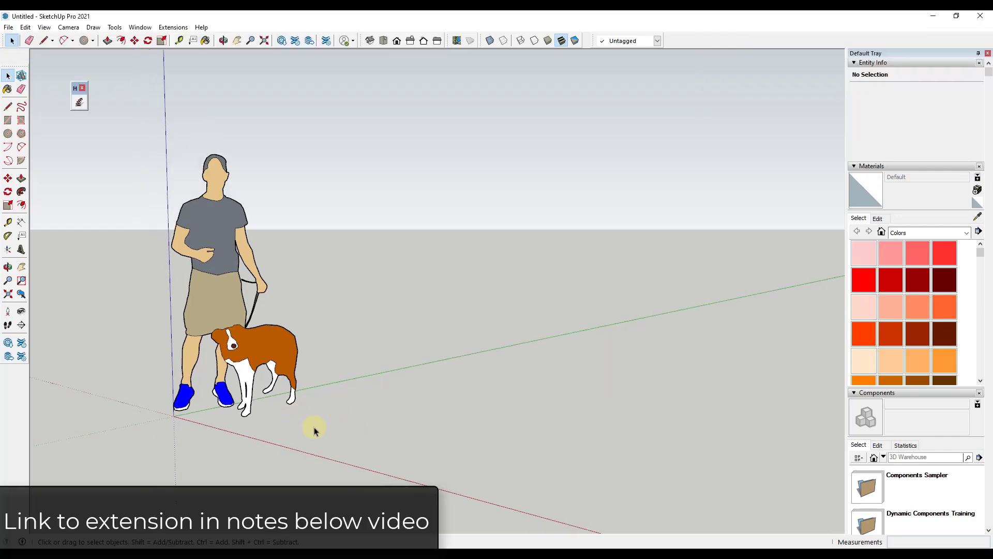
pyautogui.press('c')
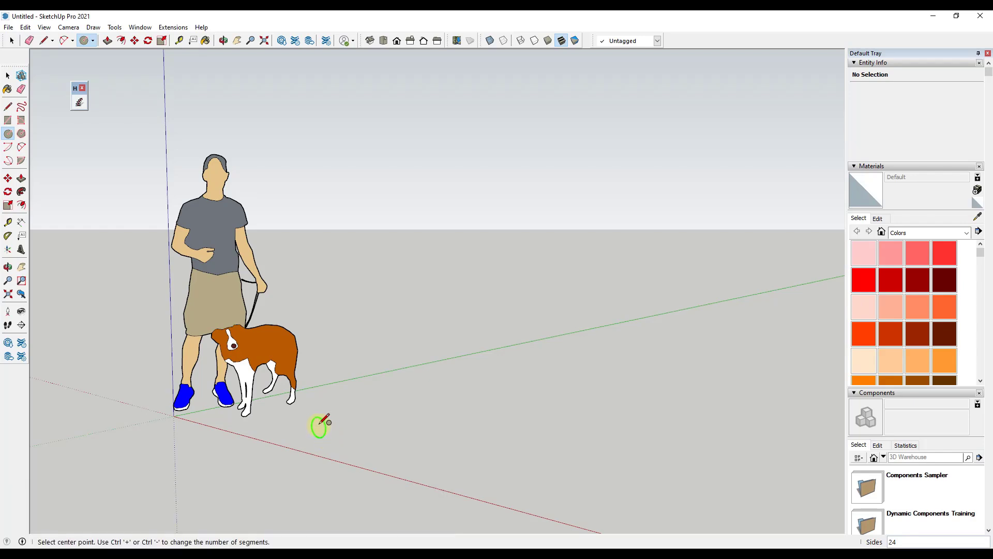
pyautogui.click(323, 429)
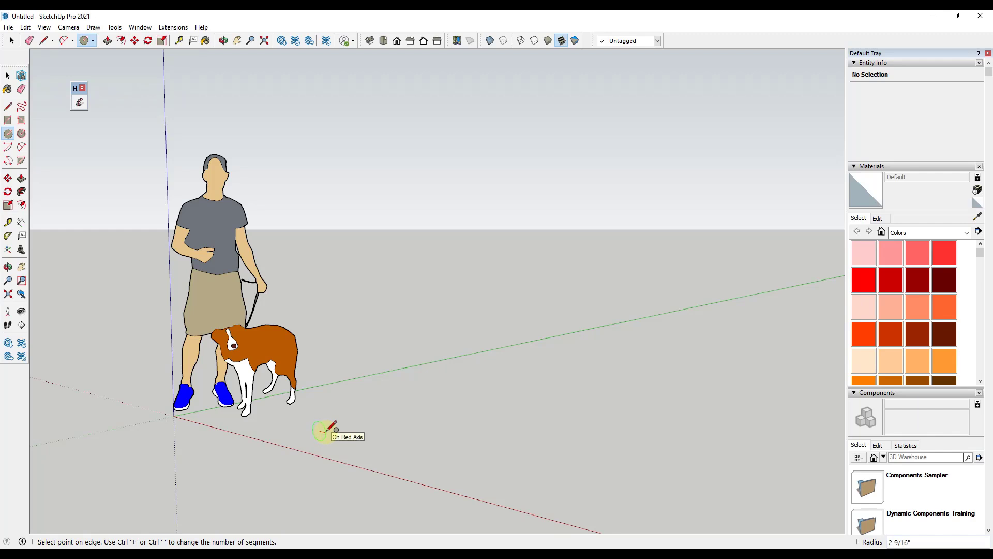
pyautogui.click(327, 429)
pyautogui.scroll(6, 318, 434)
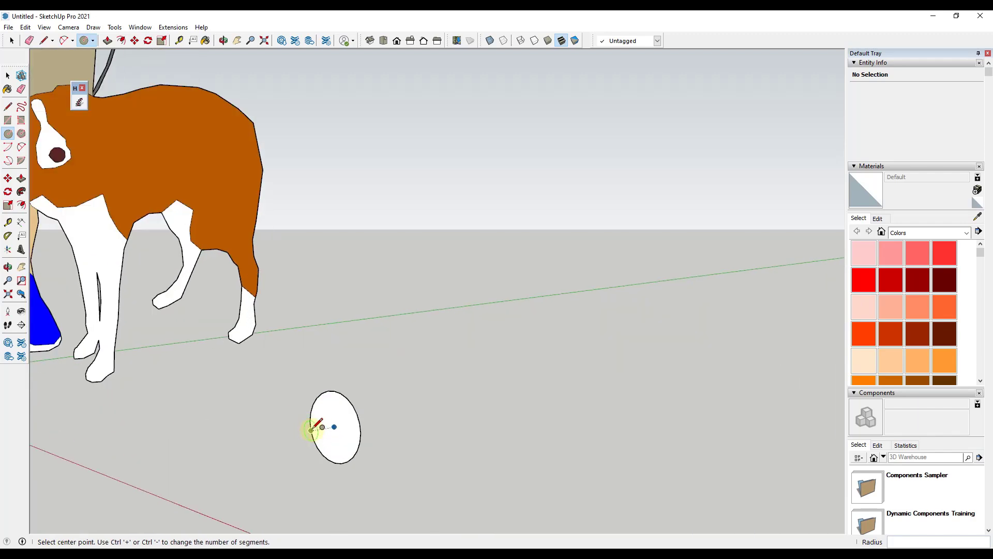
# Step: Scale the circle's face vertically to about 0.7 so it becomes a flattened ellipse
pyautogui.press('space')
pyautogui.click(343, 393)
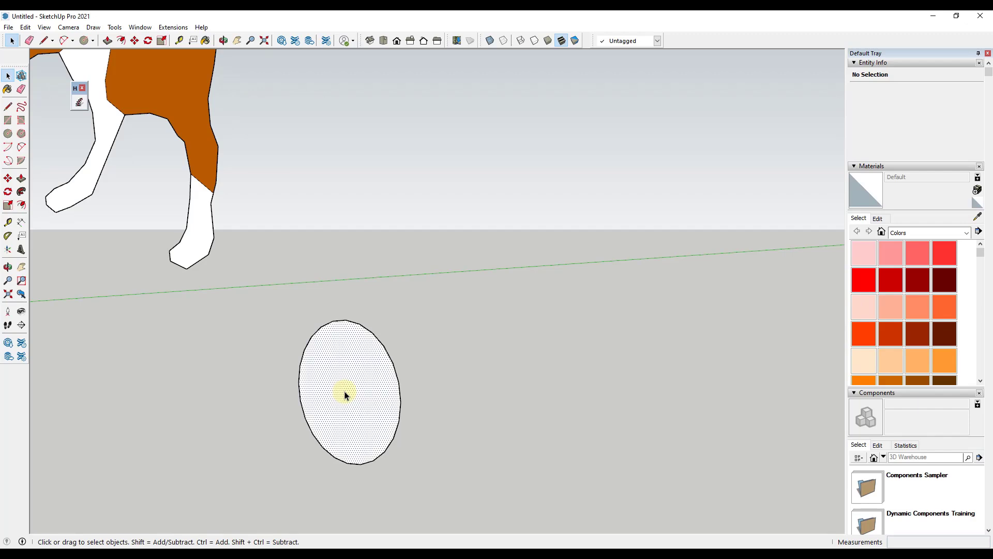
pyautogui.press('s')
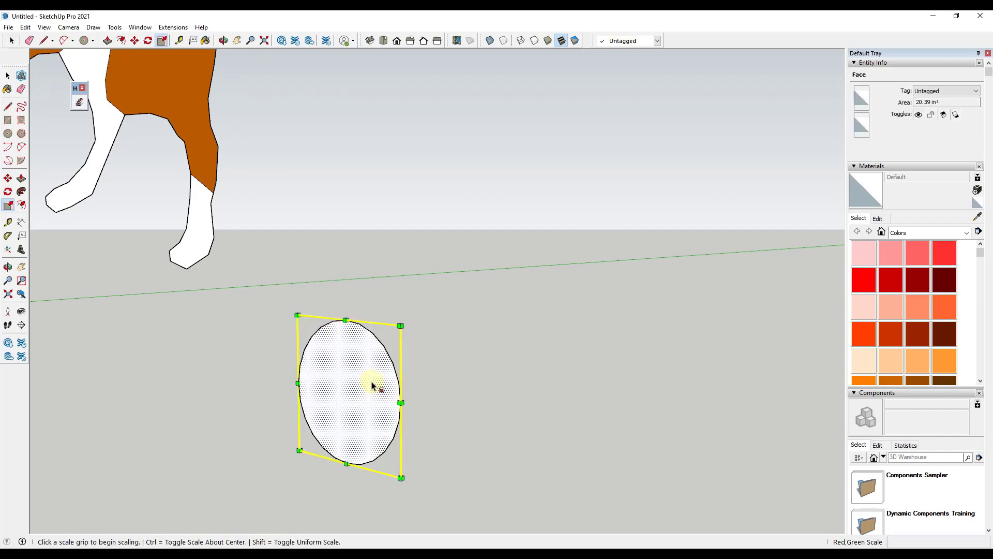
pyautogui.press('space')
pyautogui.press('s')
pyautogui.click(348, 316)
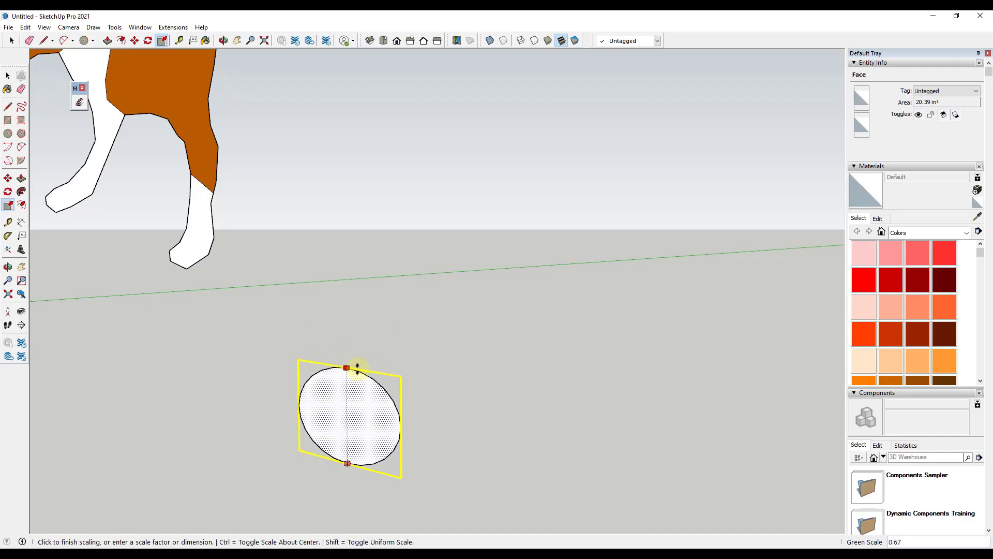
pyautogui.click(358, 366)
pyautogui.press('space')
# Step: Push/Pull the ellipse along its normal into a solid cylinder about 2' 8" long
pyautogui.scroll(-5, 306, 416)
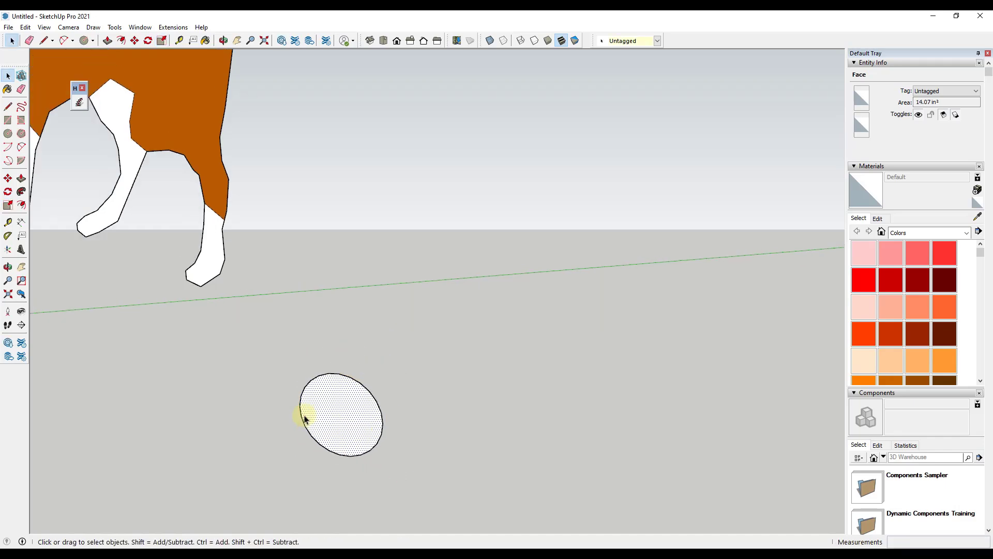
pyautogui.press('p')
pyautogui.click(315, 423)
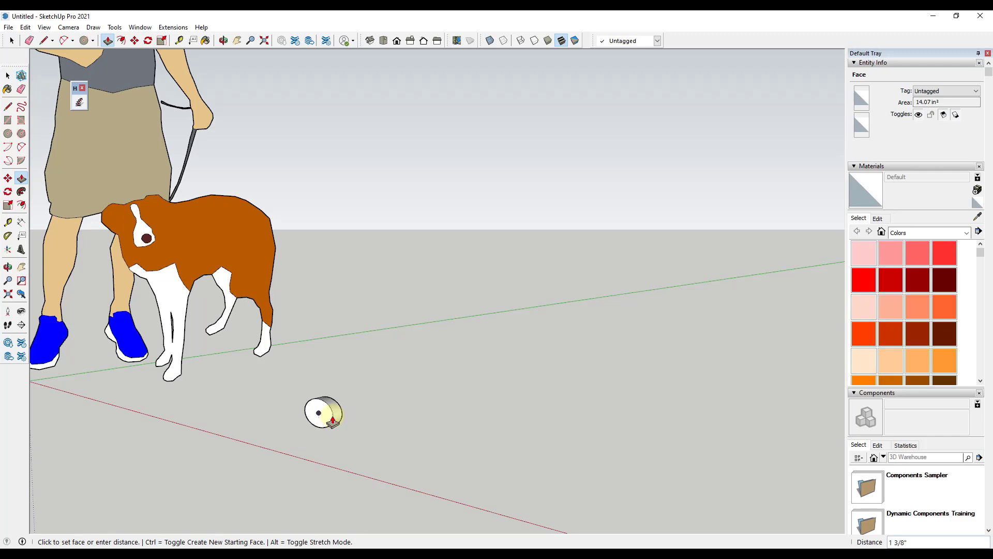
pyautogui.click(472, 392)
pyautogui.press('space')
# Step: Scale the cylinder's far end face and its edges uniformly about the center by about 1.4 to taper the body
pyautogui.moveTo(431, 327); pyautogui.dragTo(549, 430)
pyautogui.moveTo(572, 382); pyautogui.dragTo(62, 362, button='middle')
pyautogui.scroll(3, 517, 410)
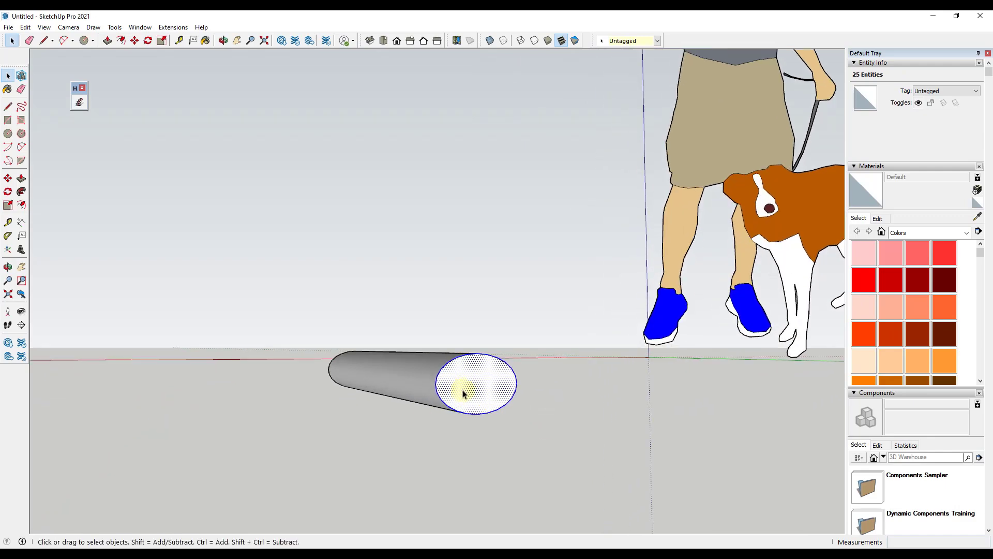
pyautogui.press('s')
pyautogui.press('ctrl')
pyautogui.click(517, 353)
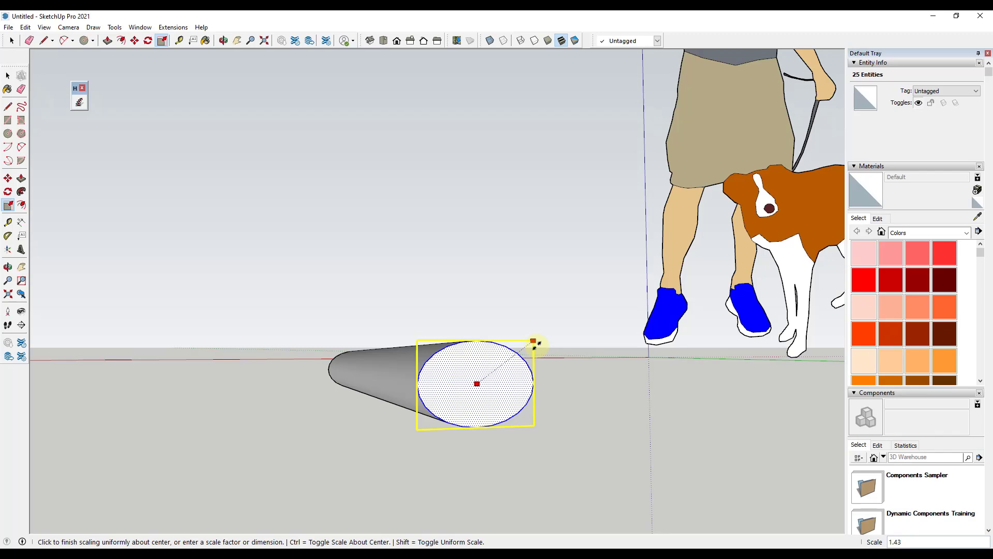
pyautogui.click(536, 343)
pyautogui.moveTo(341, 362); pyautogui.dragTo(557, 413, button='middle')
pyautogui.press('space')
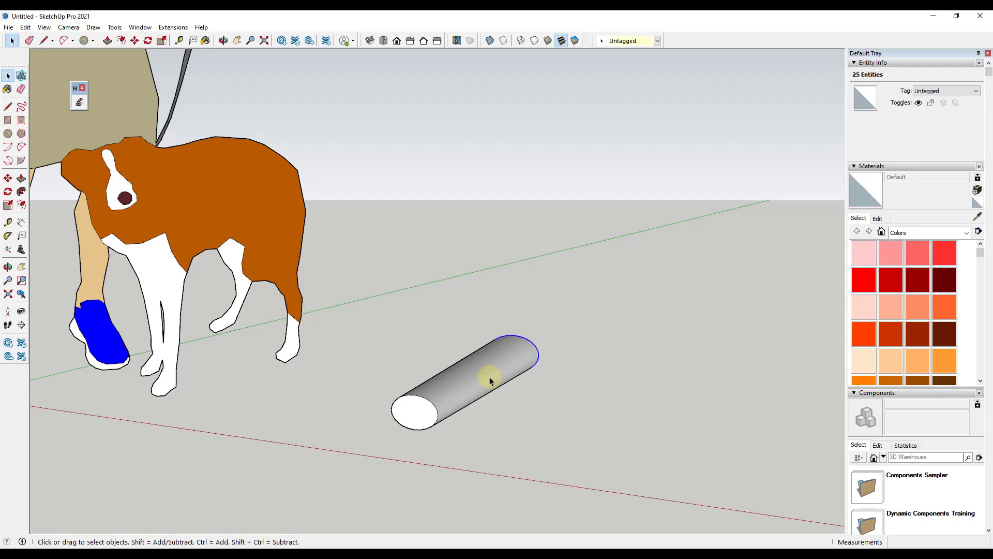
# Step: Copy the whole tapered cylinder along the red axis, about 2' 10" from the original
pyautogui.moveTo(507, 379); pyautogui.dragTo(466, 462, button='middle')
pyautogui.scroll(2, 466, 462)
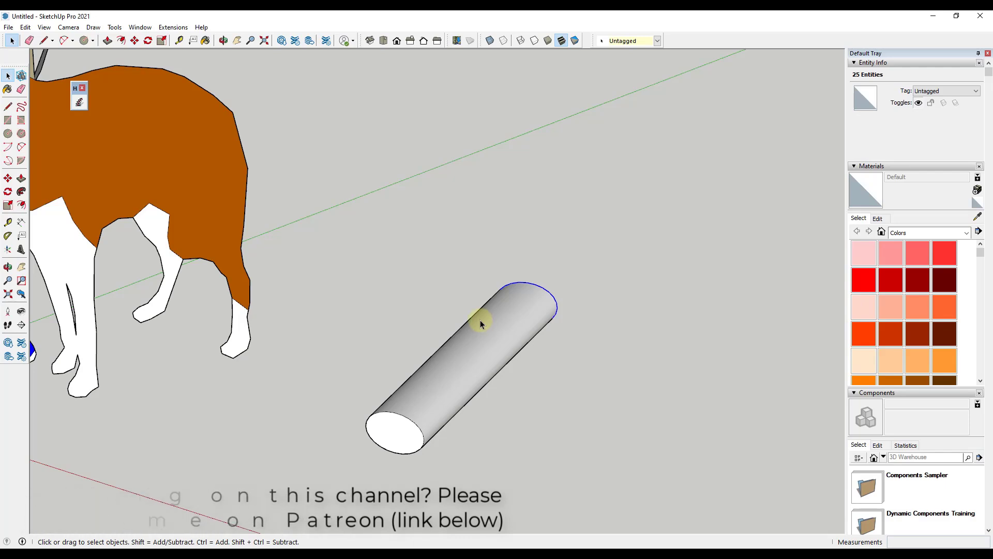
pyautogui.scroll(-5, 482, 364)
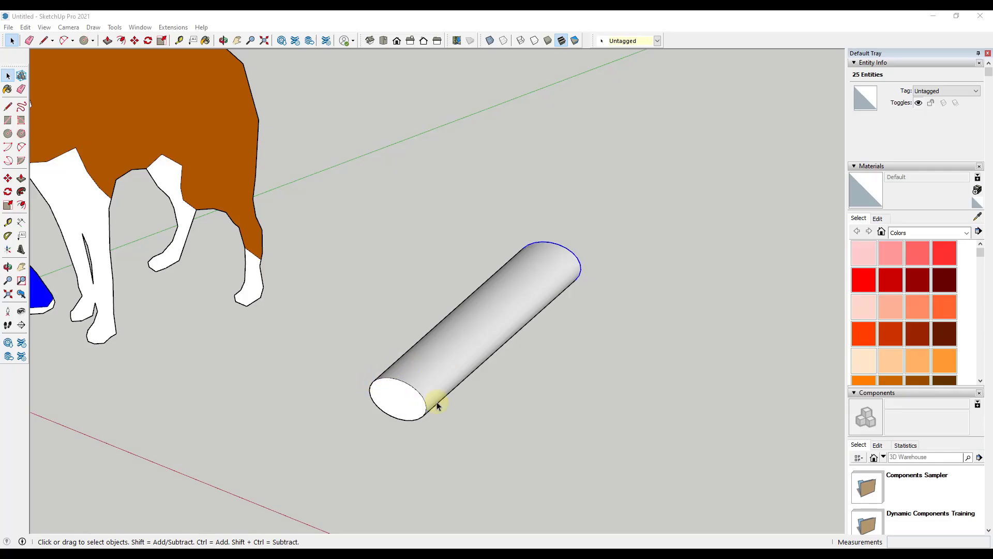
pyautogui.scroll(-5, 546, 287)
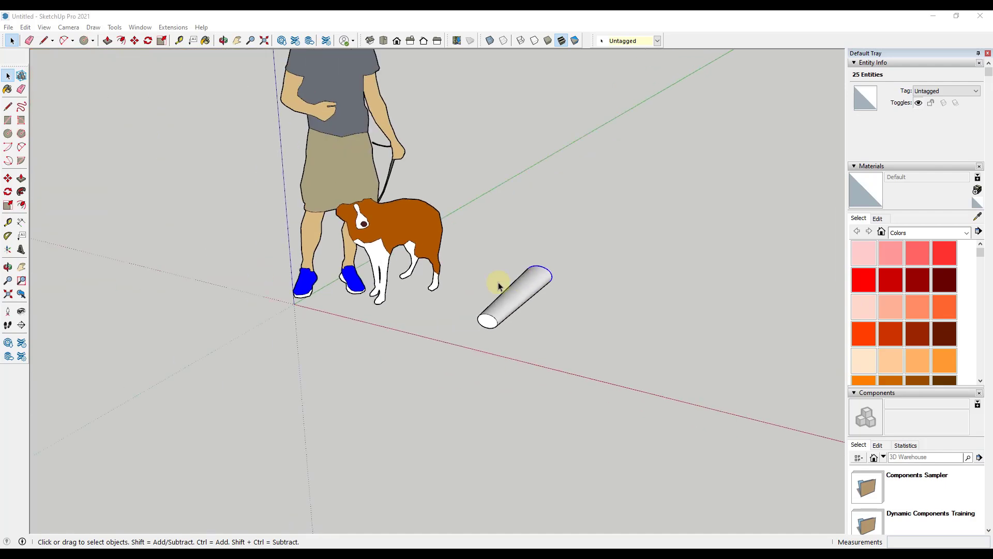
pyautogui.moveTo(456, 245); pyautogui.dragTo(559, 379)
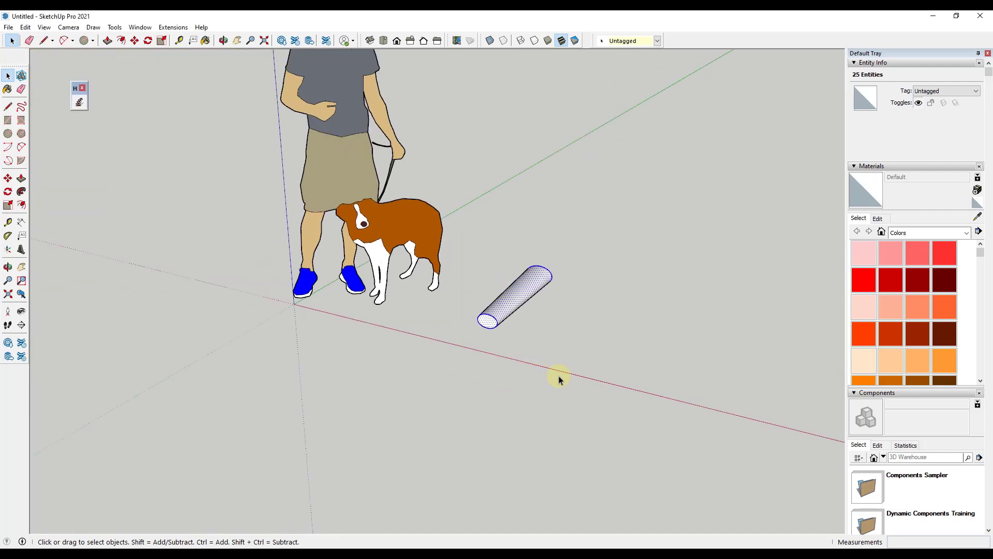
pyautogui.press('m')
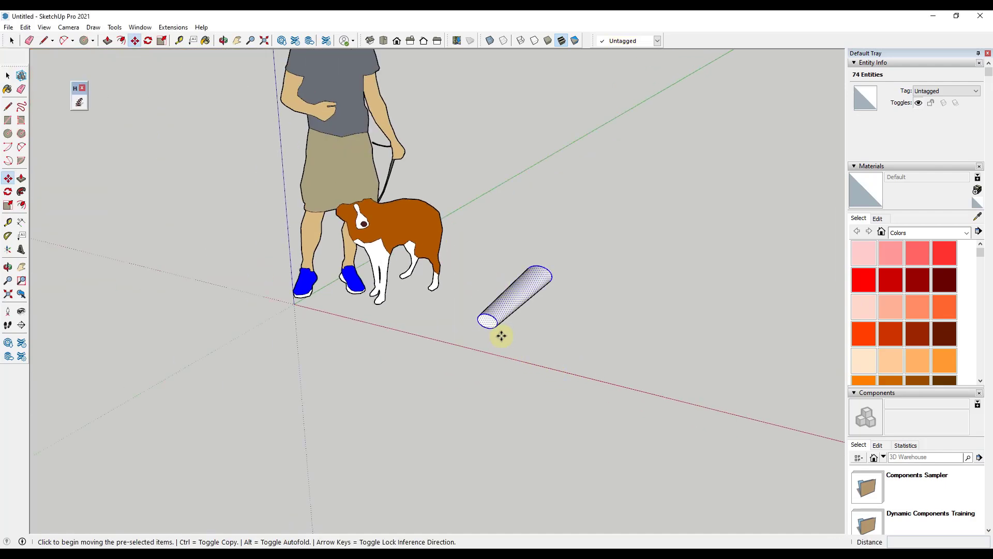
pyautogui.press('ctrl')
pyautogui.click(498, 324)
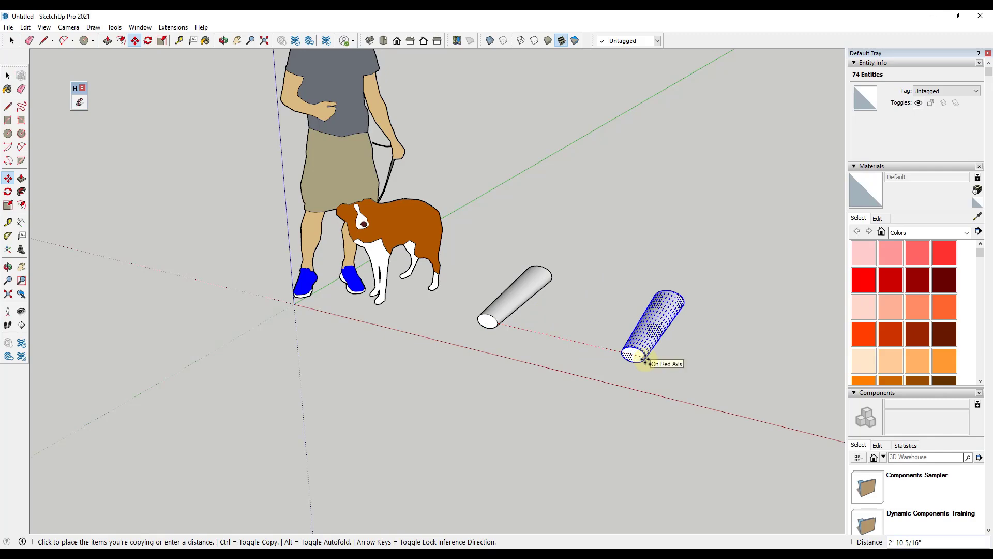
pyautogui.click(643, 354)
# Step: Select the side surface of the copied cylinder and turn on the display of hidden geometry
pyautogui.scroll(2, 717, 346)
pyautogui.scroll(4, 717, 345)
pyautogui.moveTo(638, 357); pyautogui.dragTo(572, 319, button='middle')
pyautogui.press('space')
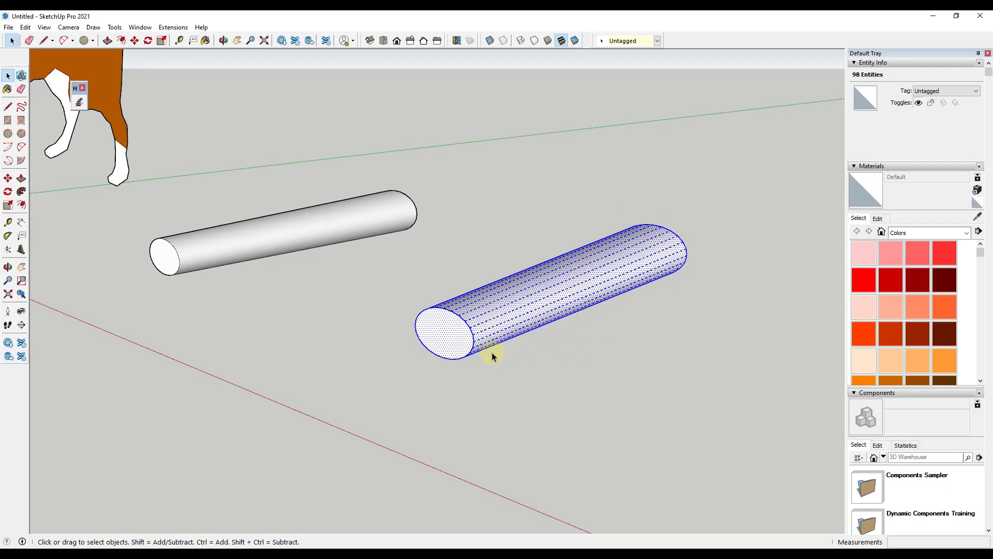
pyautogui.click(468, 343)
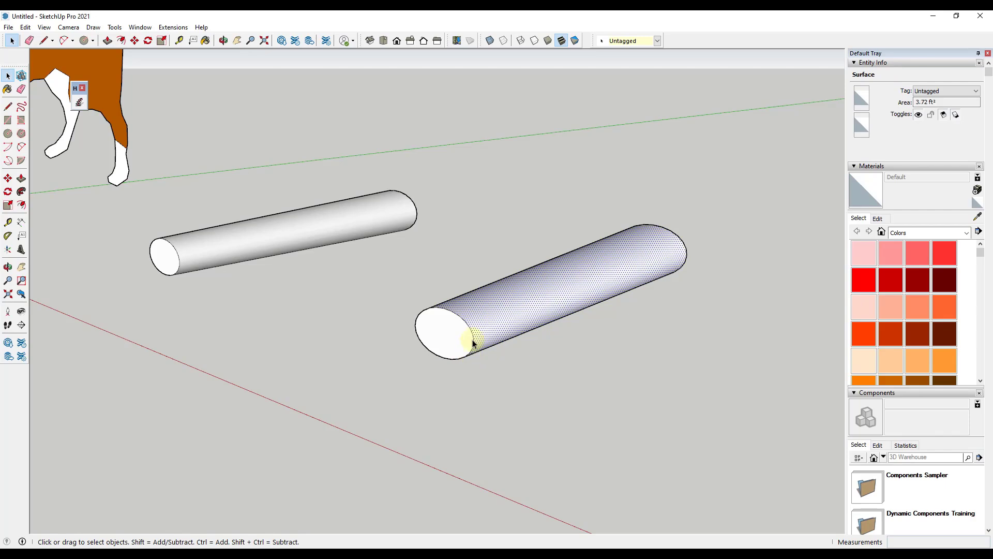
pyautogui.click(43, 29)
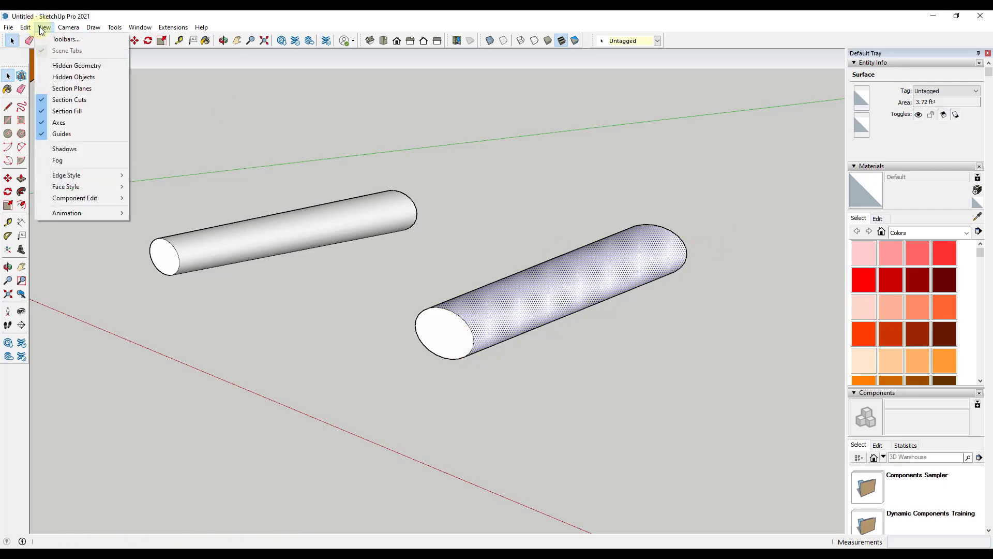
pyautogui.click(67, 67)
# Step: Select the two opposite side edges at mid-height of the copied cylinder and clear their Soft and Smooth properties
pyautogui.scroll(3, 489, 349)
pyautogui.moveTo(465, 337); pyautogui.dragTo(588, 306, button='middle')
pyautogui.click(499, 330)
pyautogui.moveTo(498, 328); pyautogui.dragTo(231, 353, button='middle')
pyautogui.keyDown('shift'); pyautogui.click(283, 336); pyautogui.keyUp('shift')
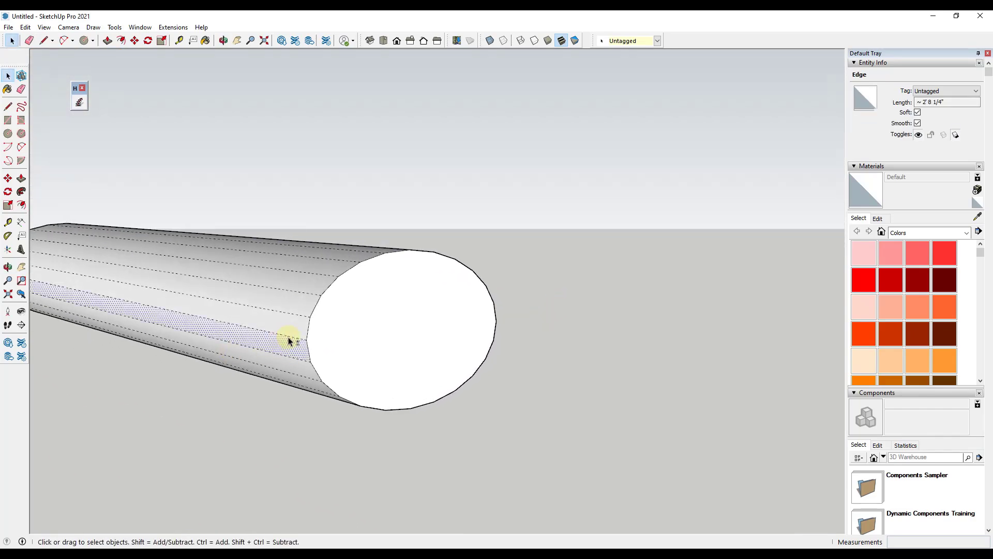
pyautogui.keyDown('shift'); pyautogui.click(283, 340); pyautogui.keyUp('shift')
pyautogui.moveTo(357, 338); pyautogui.dragTo(267, 328, button='middle')
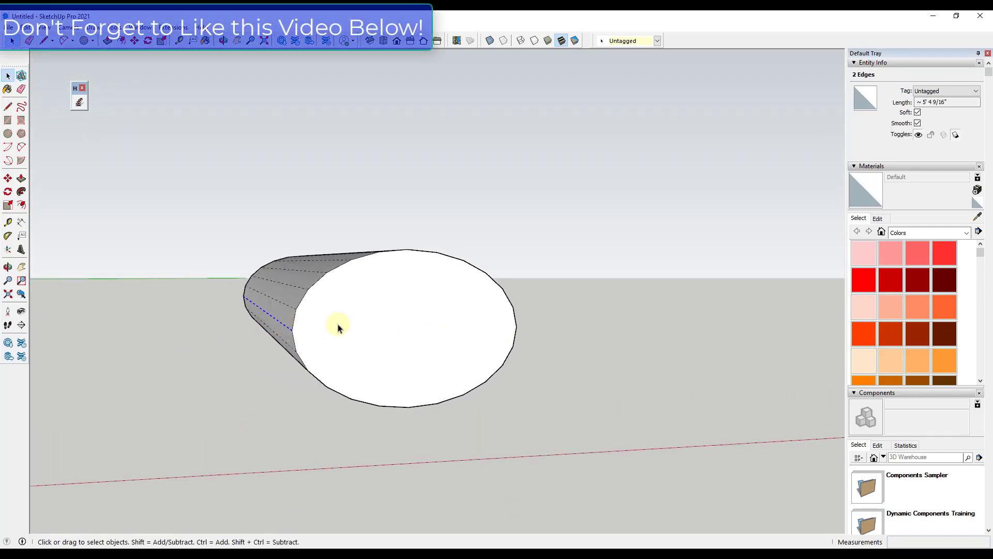
pyautogui.click(918, 113)
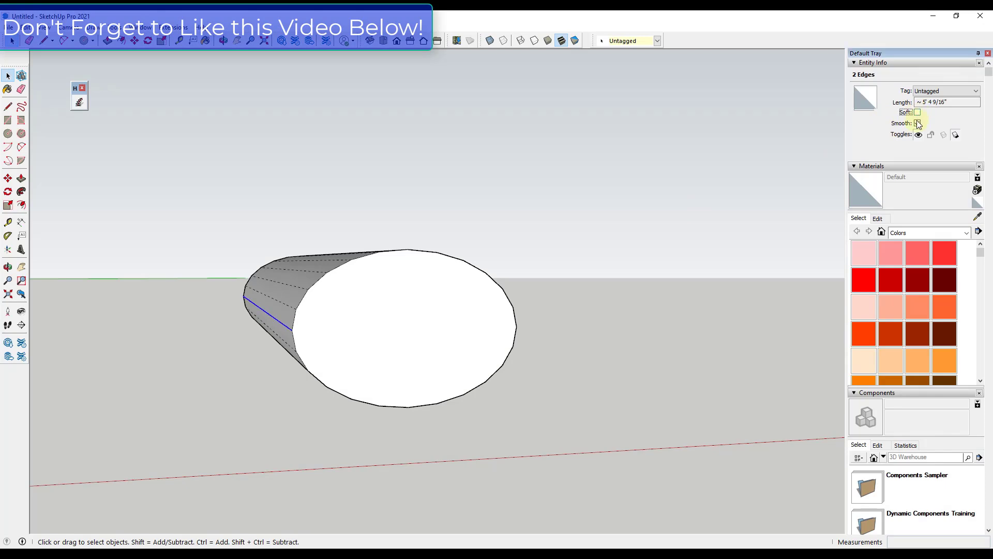
pyautogui.moveTo(673, 280); pyautogui.dragTo(403, 291, button='middle')
# Step: Turn off hidden geometry and check that the copied cylinder's upper and lower side surfaces select separately
pyautogui.click(44, 27)
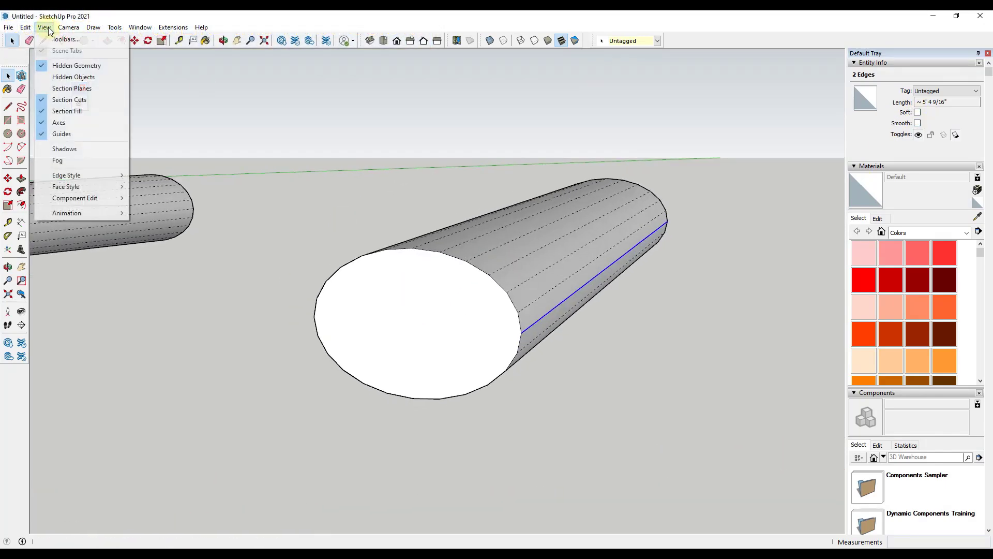
pyautogui.click(64, 66)
pyautogui.click(566, 262)
pyautogui.click(537, 319)
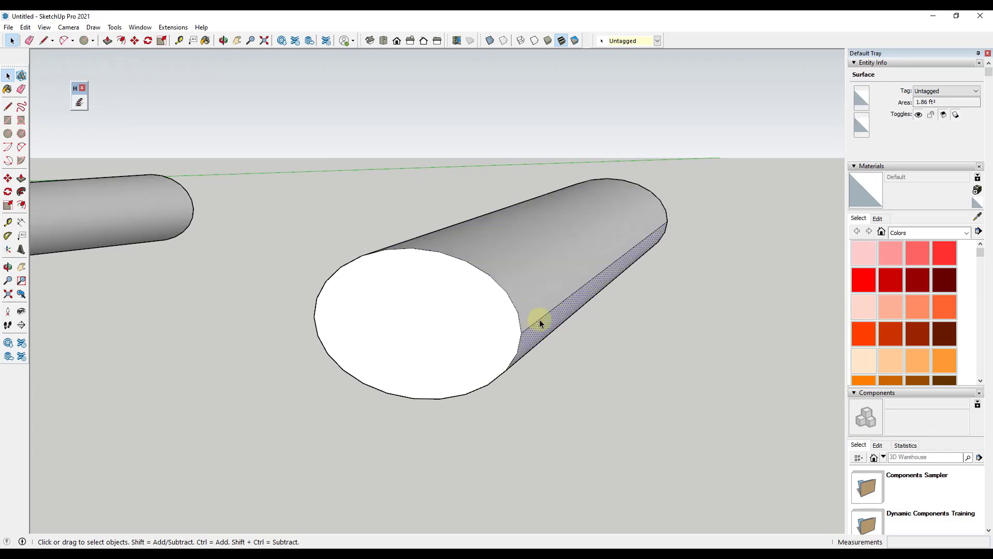
# Step: Copy only the upper half of the split cylinder's side surface to empty space about 2' away
pyautogui.click(561, 225)
pyautogui.moveTo(527, 256); pyautogui.dragTo(479, 314, button='middle')
pyautogui.scroll(-5, 502, 266)
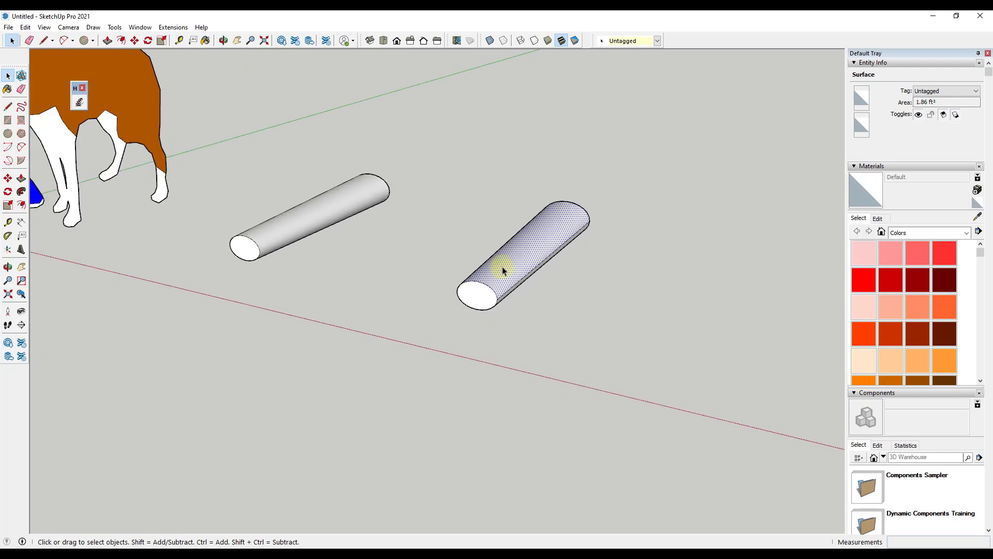
pyautogui.press('m')
pyautogui.press('ctrl')
pyautogui.click(505, 265)
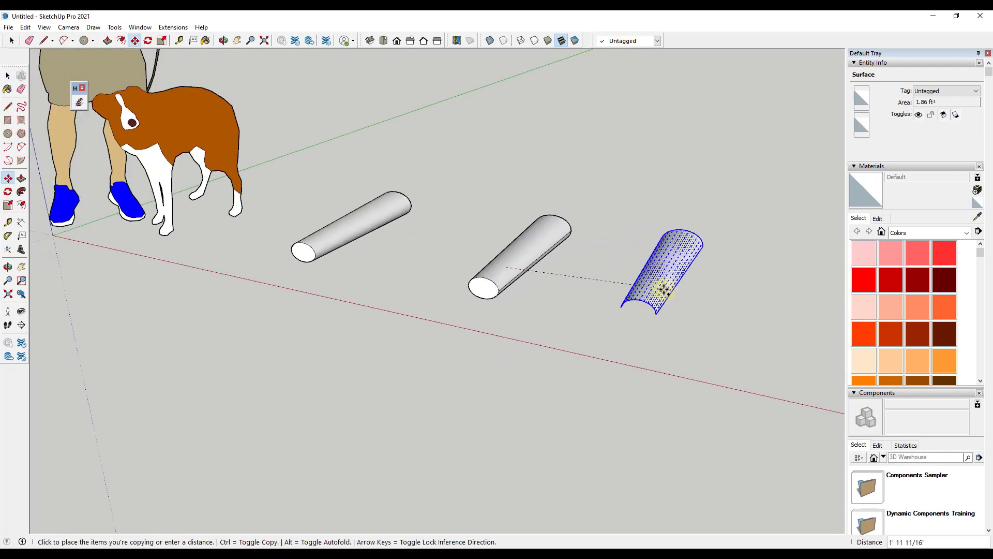
pyautogui.click(661, 284)
pyautogui.press('space')
pyautogui.scroll(5, 761, 268)
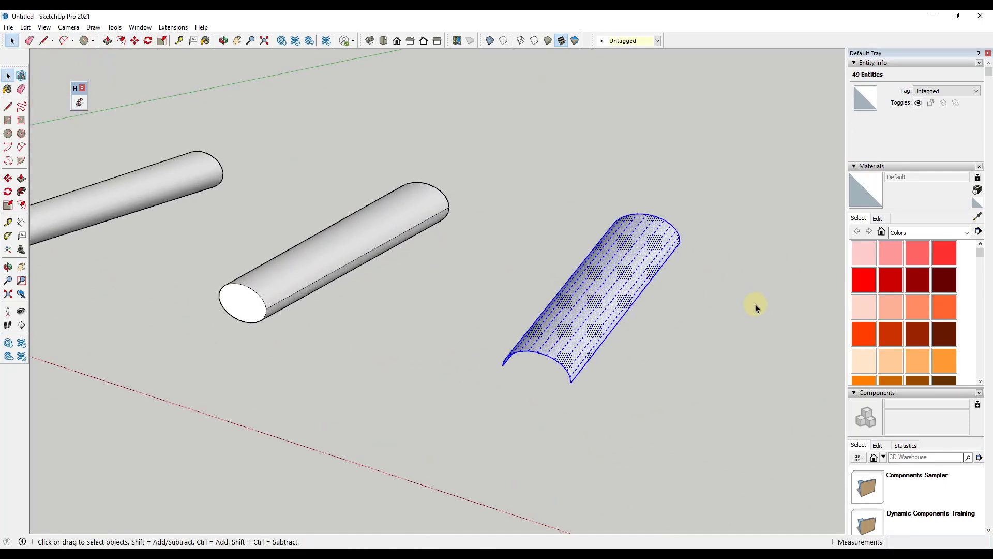
# Step: Group the copied half-cylinder surface with its edges and draw a vertical line up from its near corner
pyautogui.moveTo(665, 350); pyautogui.dragTo(437, 377, button='middle')
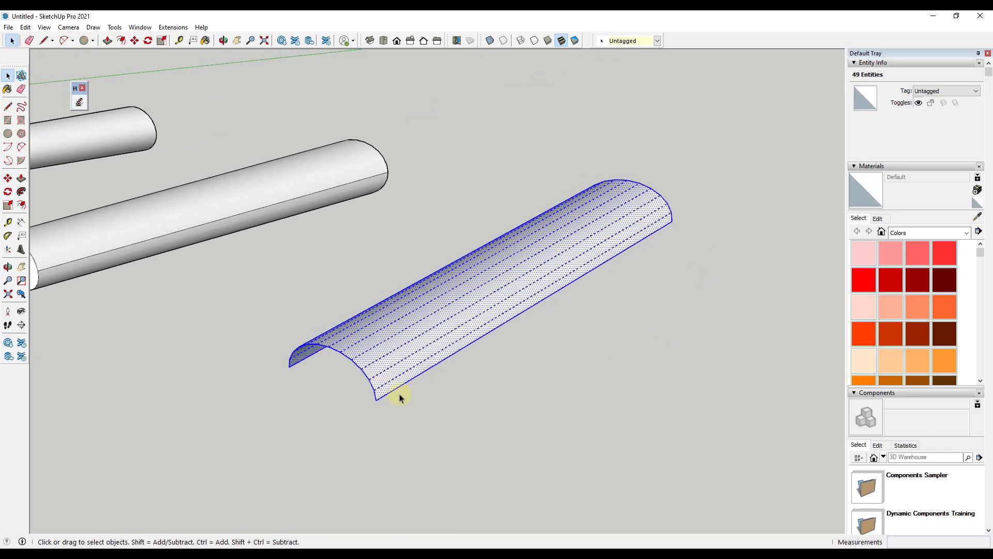
pyautogui.click(454, 303)
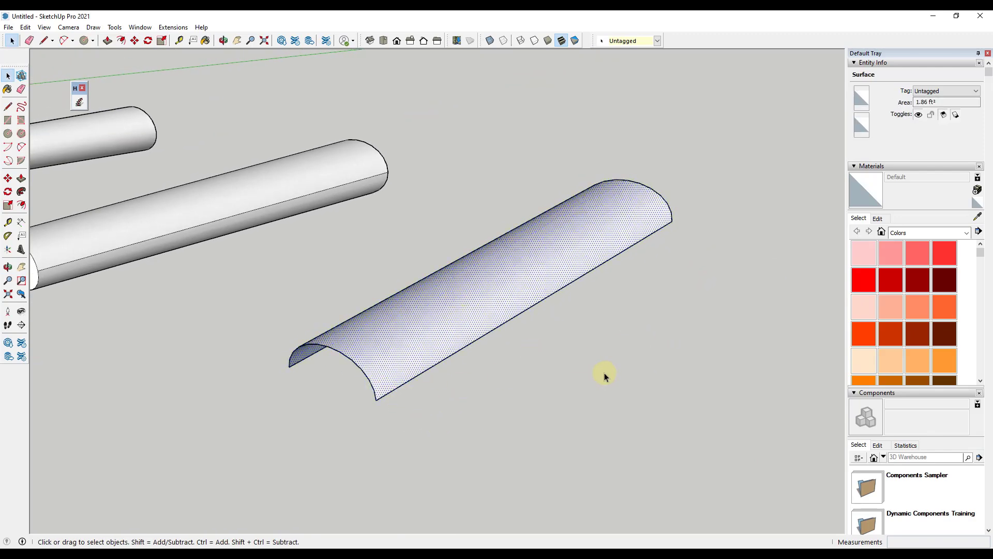
pyautogui.rightClick(534, 278)
pyautogui.click(571, 366)
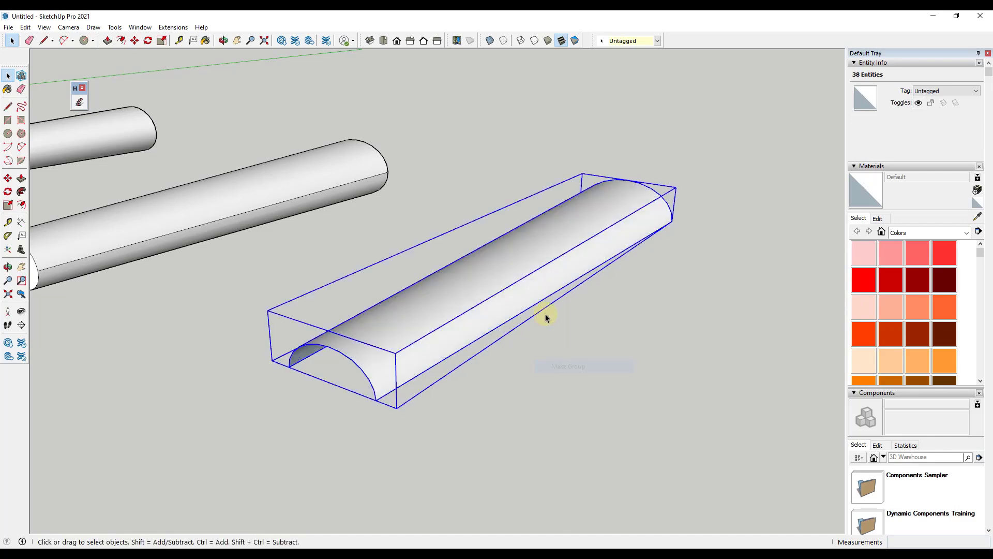
pyautogui.moveTo(414, 377); pyautogui.dragTo(346, 286, button='middle')
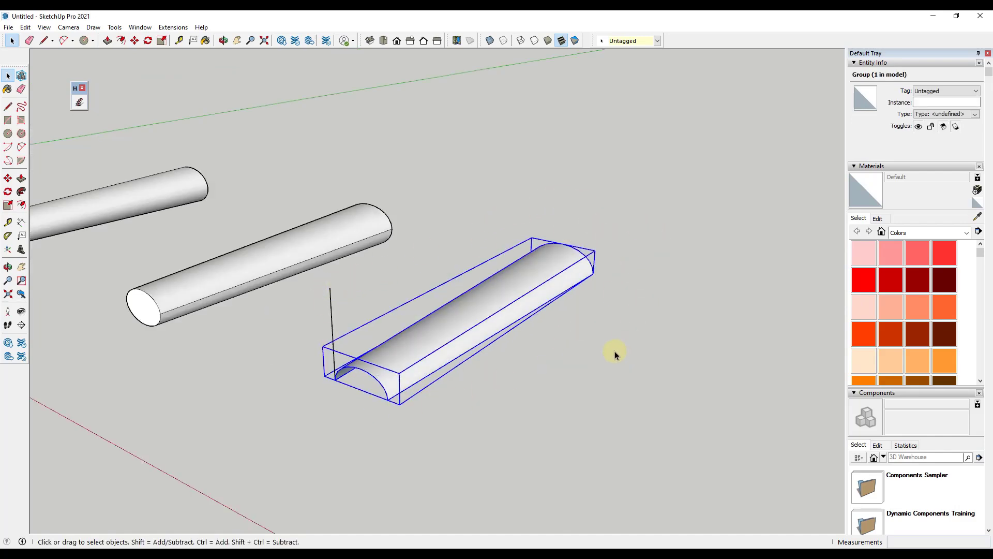
# Step: Open the half-cylinder group and read the length of its near end arc
pyautogui.scroll(2, 368, 385)
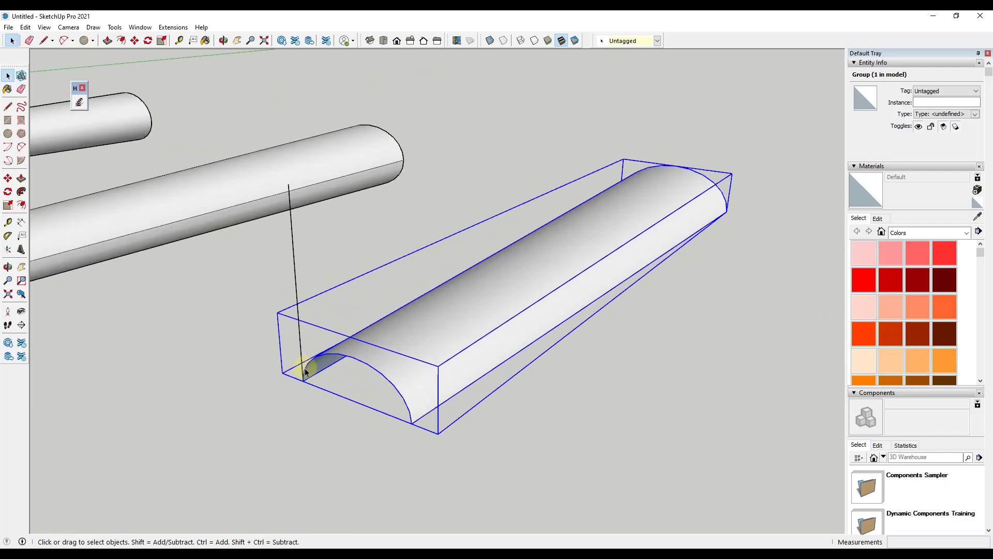
pyautogui.doubleClick(360, 362)
pyautogui.click(355, 360)
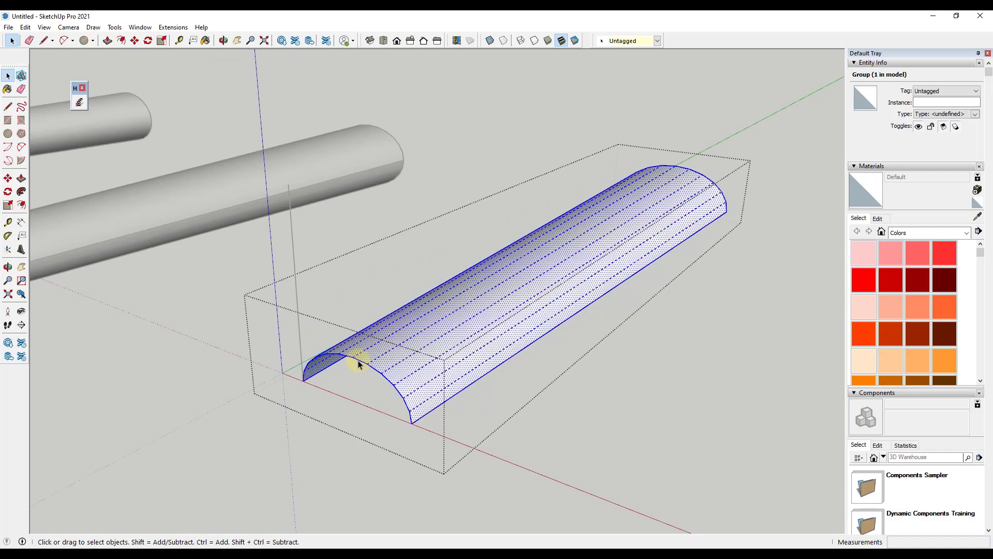
pyautogui.click(356, 360)
pyautogui.moveTo(312, 359); pyautogui.dragTo(344, 362, button='middle')
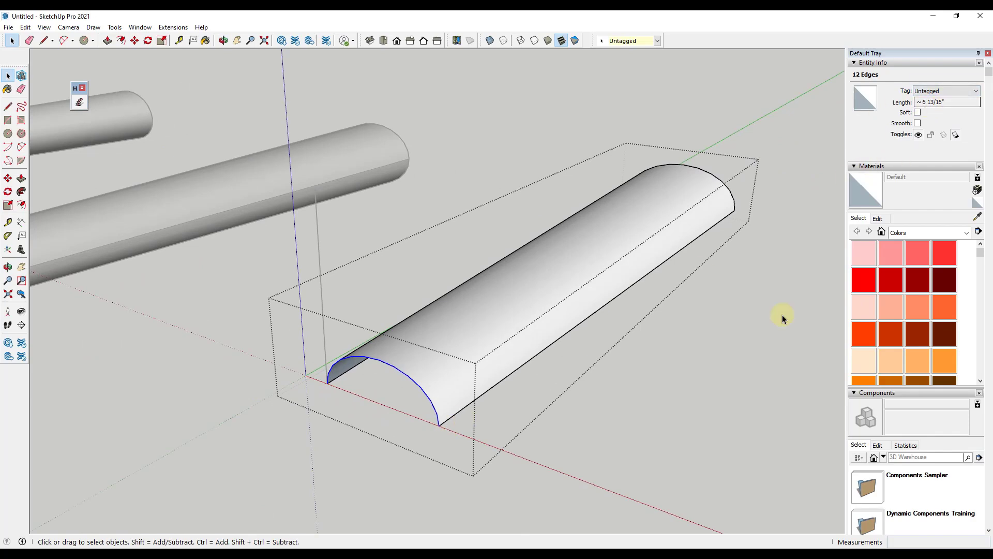
pyautogui.click(632, 395)
# Step: Draw a 6 13/16" line along the red axis from the upper end of the vertical line
pyautogui.moveTo(631, 394); pyautogui.dragTo(423, 245, button='middle')
pyautogui.press('l')
pyautogui.click(406, 258)
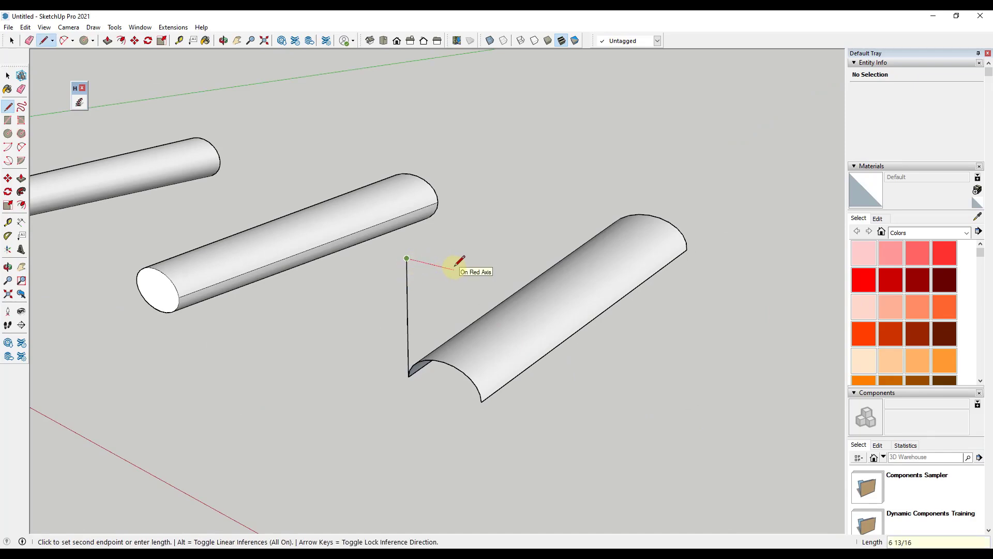
pyautogui.click(512, 283)
# Step: Read the length of the shell's long side edge and draw a 2' 8 1/4" line along the green axis from the red-axis line's free end
pyautogui.press('space')
pyautogui.tripleClick(531, 364)
pyautogui.click(535, 364)
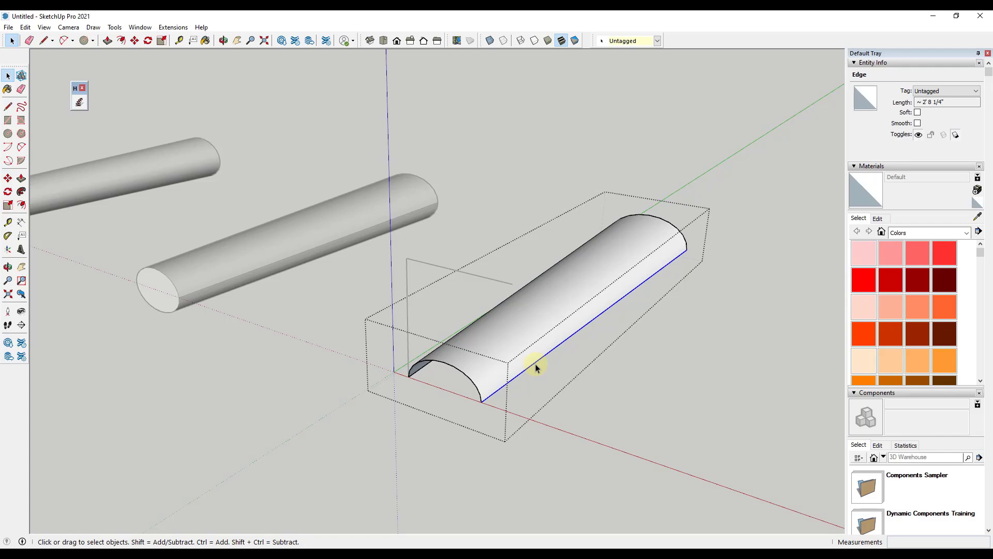
pyautogui.press('Escape')
pyautogui.press('l')
pyautogui.click(513, 283)
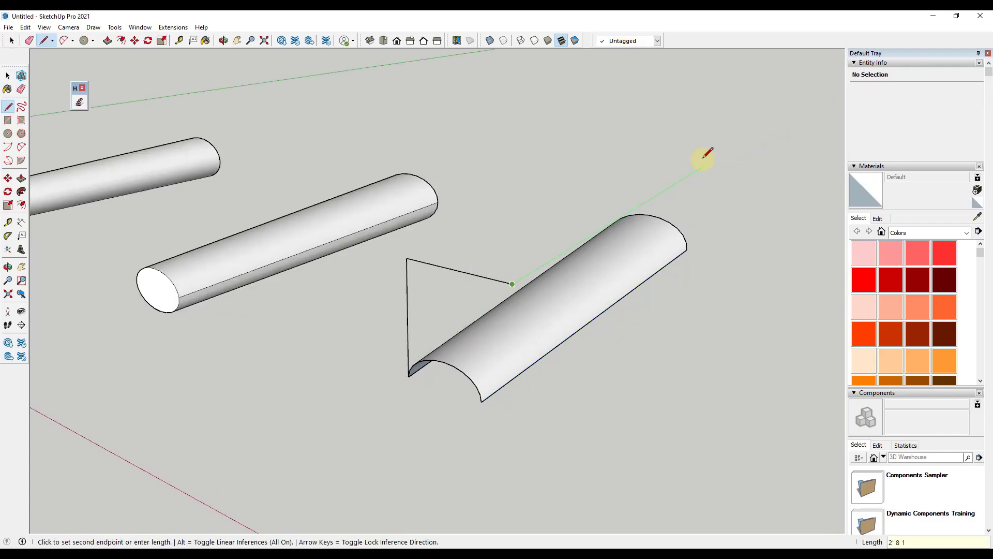
pyautogui.click(704, 160)
# Step: Draw a flat rectangle above the shell, using the two new horizontal lines as its adjacent sides
pyautogui.moveTo(703, 160); pyautogui.dragTo(696, 213, button='middle')
pyautogui.press('r')
pyautogui.click(713, 190)
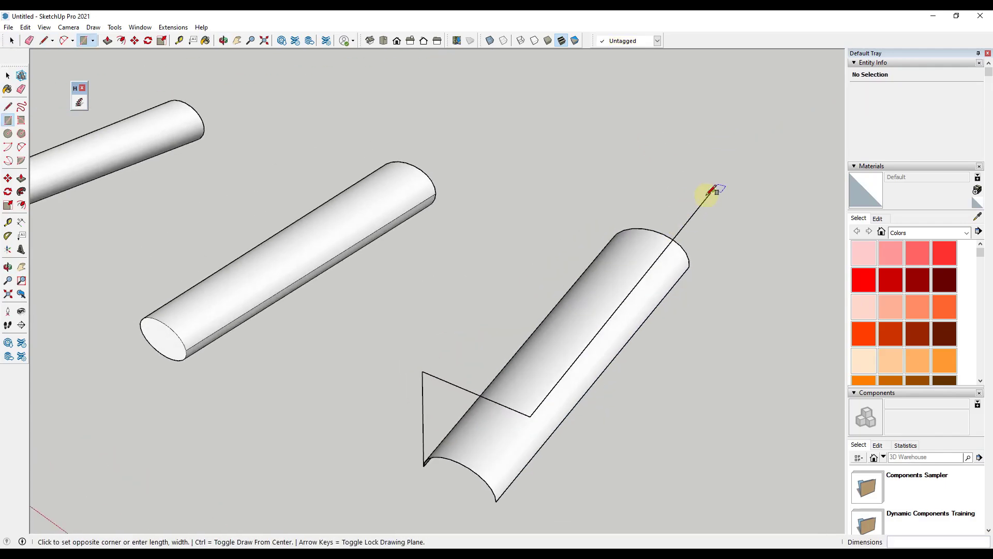
pyautogui.click(422, 371)
pyautogui.press('space')
# Step: Draw a connecting line from the rectangle's free near corner to the shell's other near lower corner
pyautogui.moveTo(536, 378); pyautogui.dragTo(554, 243, button='middle')
pyautogui.press('l')
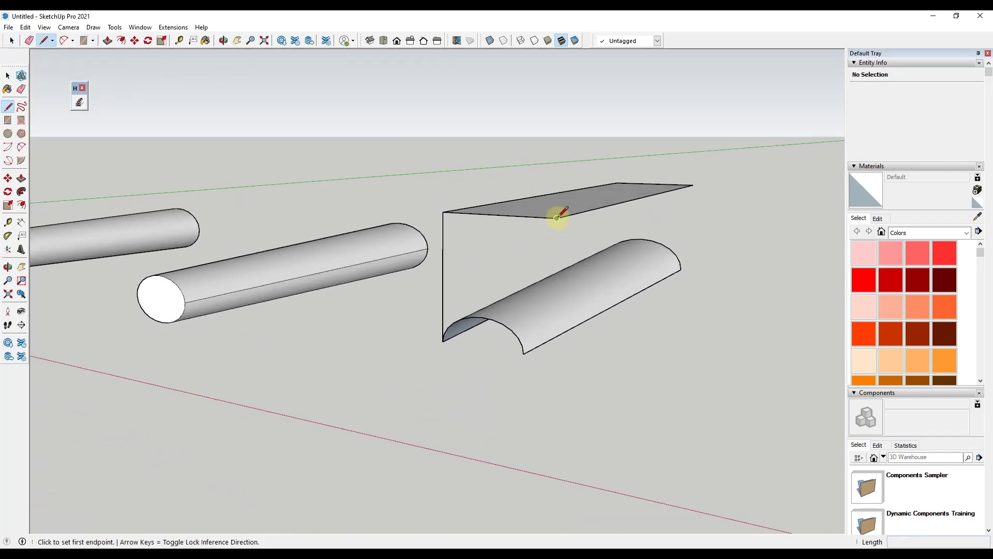
pyautogui.click(557, 218)
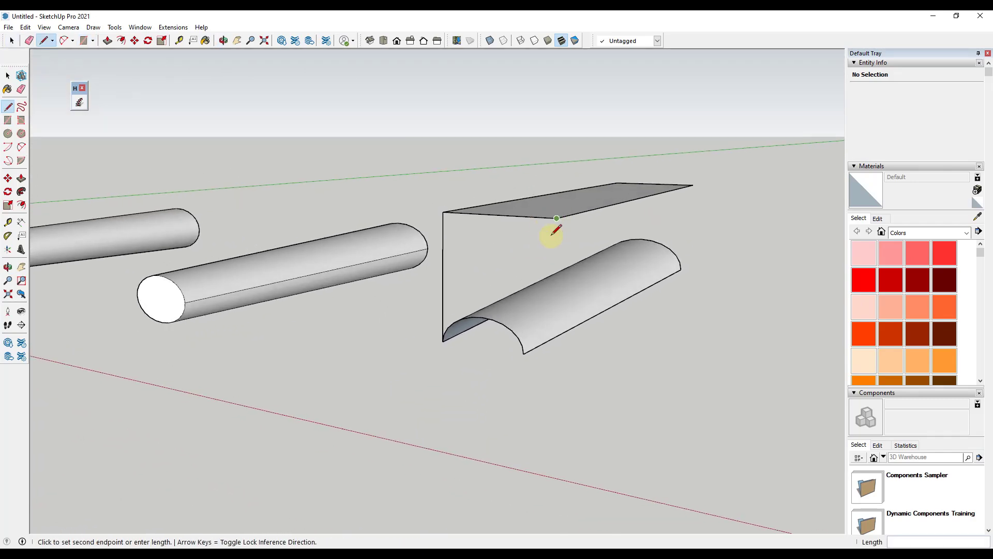
pyautogui.click(524, 353)
pyautogui.press('space')
# Step: Open the half-cylinder group and check its curved surface by selecting it
pyautogui.moveTo(541, 279); pyautogui.dragTo(514, 277, button='middle')
pyautogui.click(538, 313)
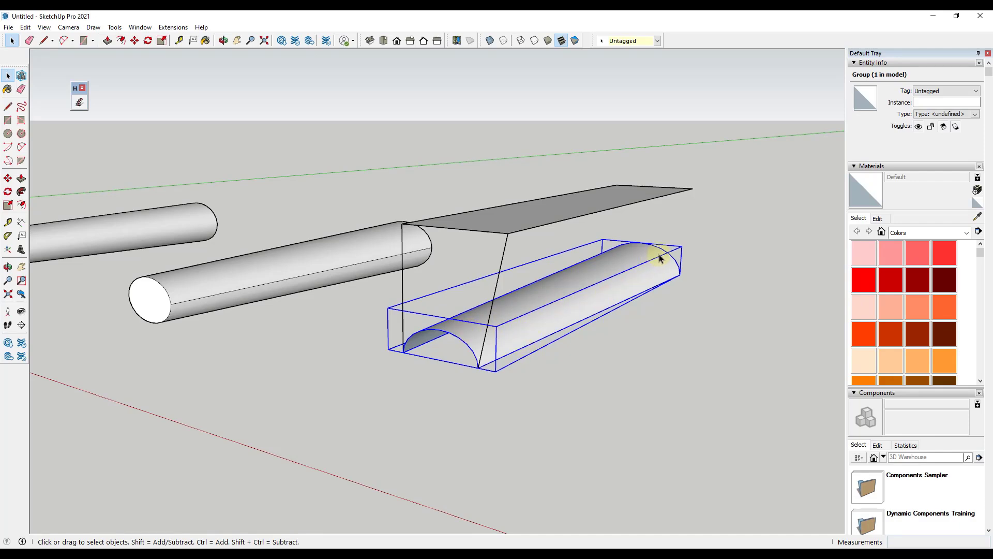
pyautogui.doubleClick(631, 266)
pyautogui.click(535, 307)
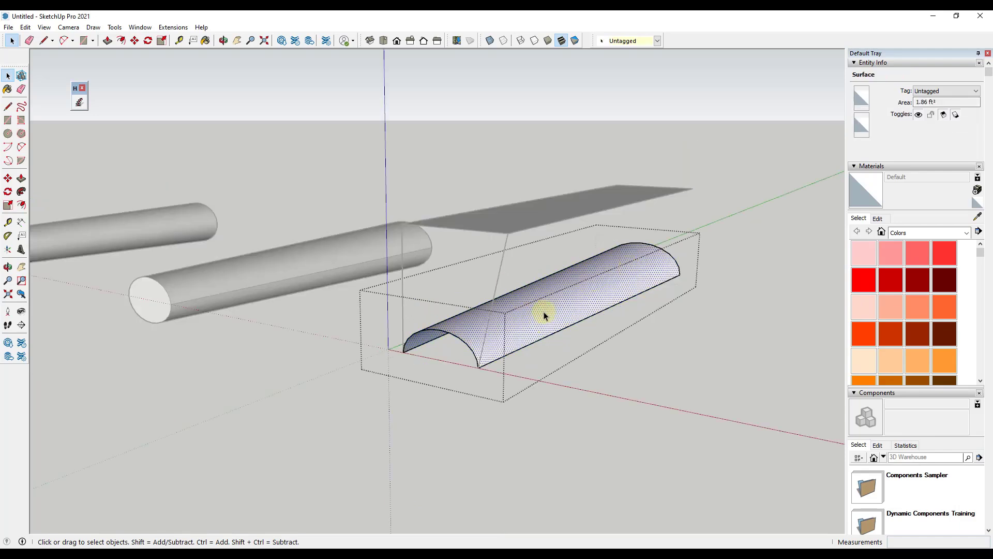
pyautogui.click(591, 339)
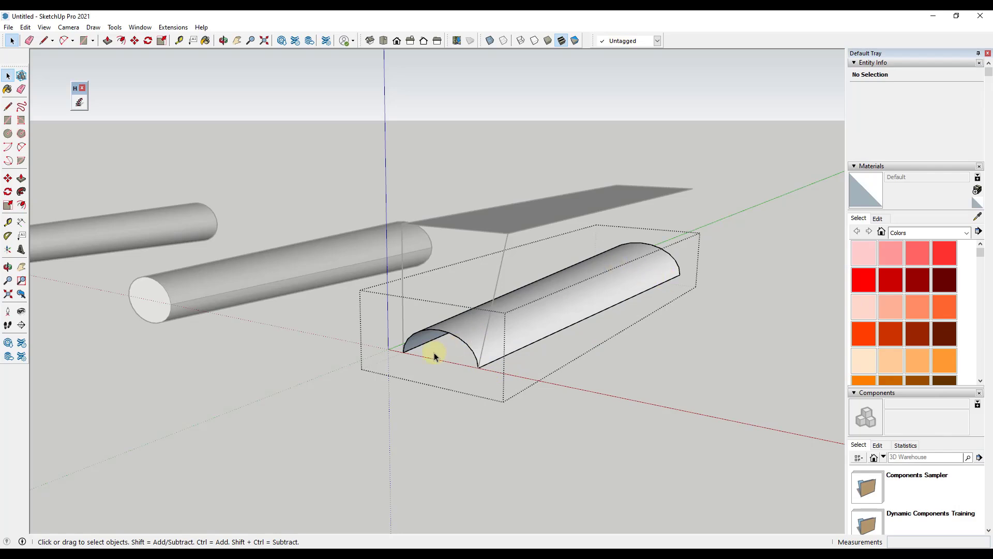
pyautogui.click(469, 257)
# Step: Group the two connecting lines between the rectangle's near corners and the shell, together with nothing else
pyautogui.click(501, 269)
pyautogui.moveTo(510, 237); pyautogui.dragTo(492, 286, button='middle')
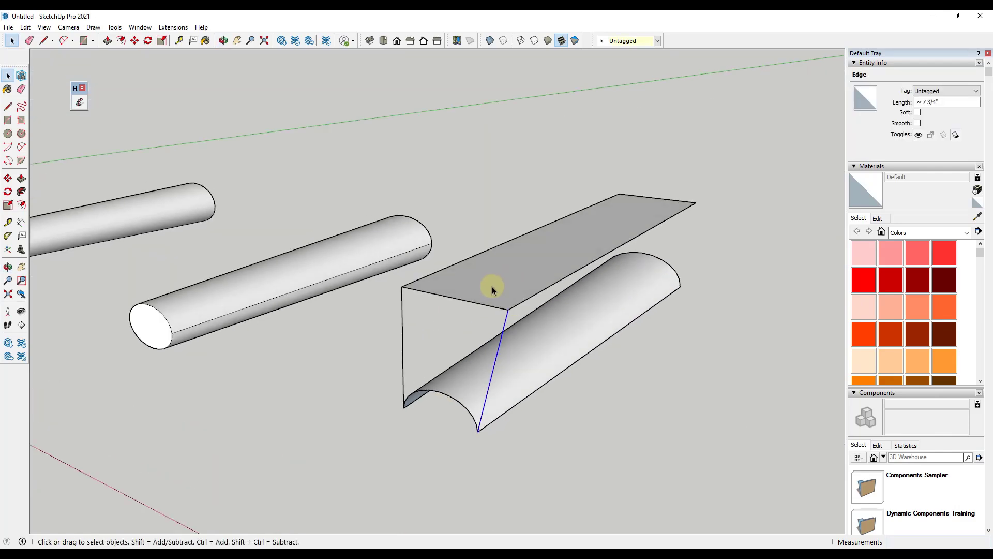
pyautogui.keyDown('ctrl'); pyautogui.click(402, 319); pyautogui.keyUp('ctrl')
pyautogui.rightClick(402, 318)
pyautogui.click(440, 171)
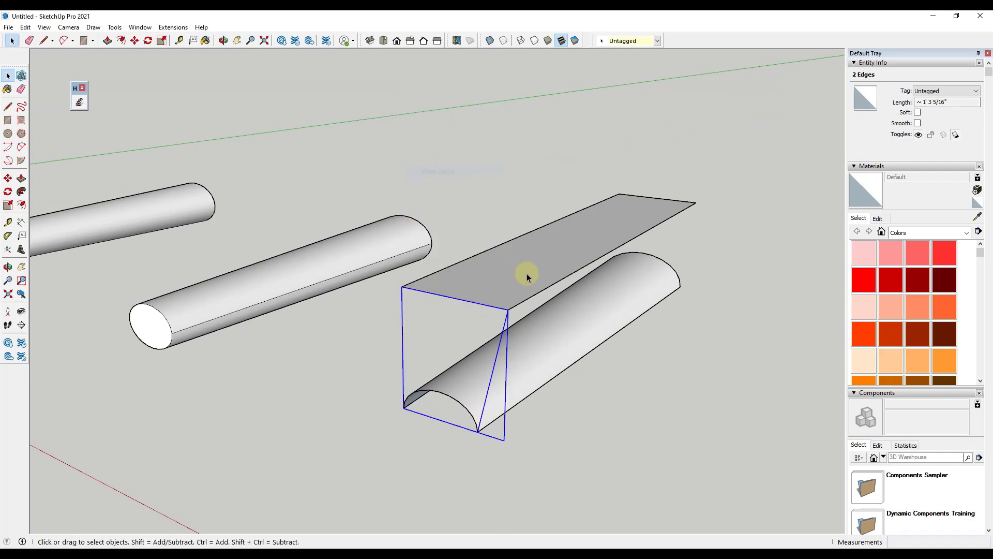
# Step: Group the flat rectangle's face with its four edges and check the new group's contents
pyautogui.doubleClick(541, 269)
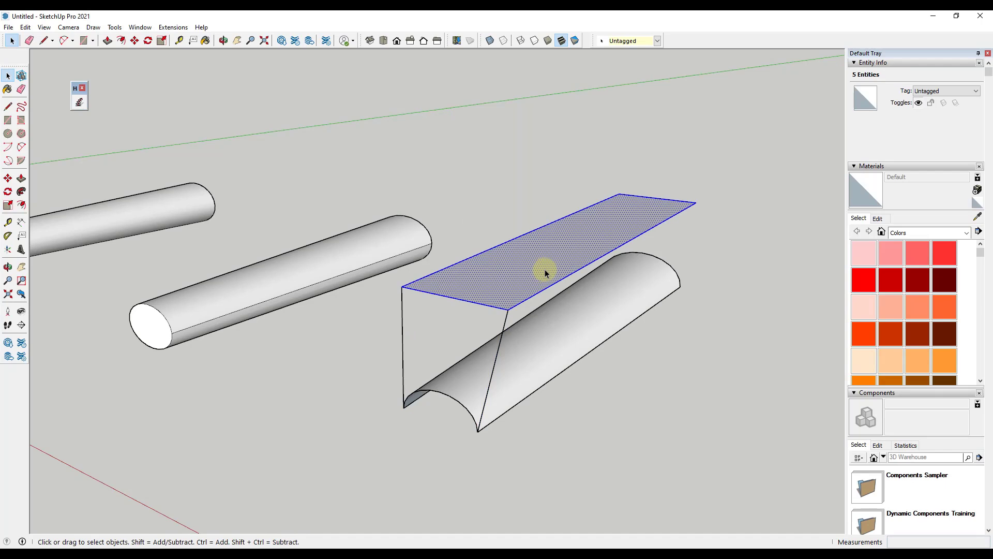
pyautogui.rightClick(545, 269)
pyautogui.click(566, 360)
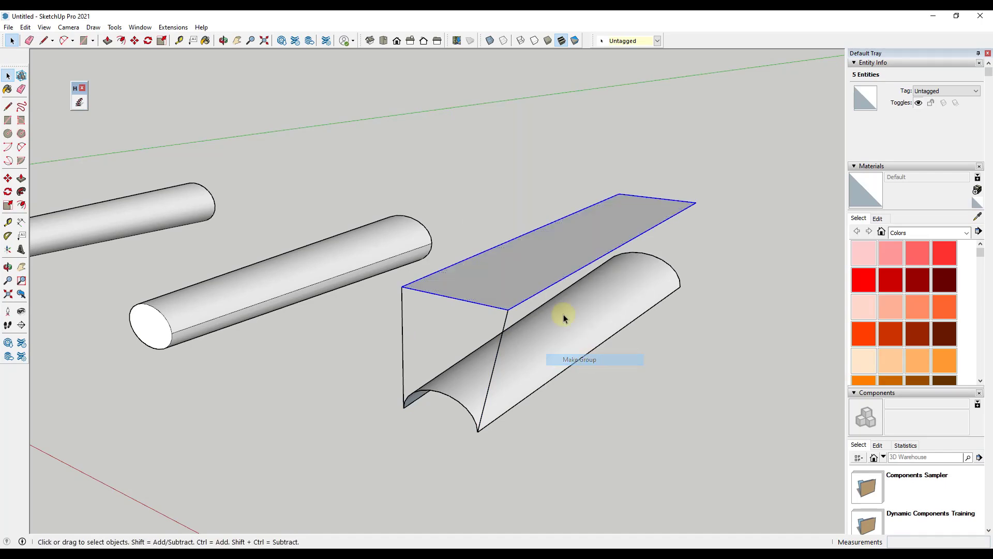
pyautogui.doubleClick(527, 269)
pyautogui.click(538, 276)
pyautogui.click(594, 320)
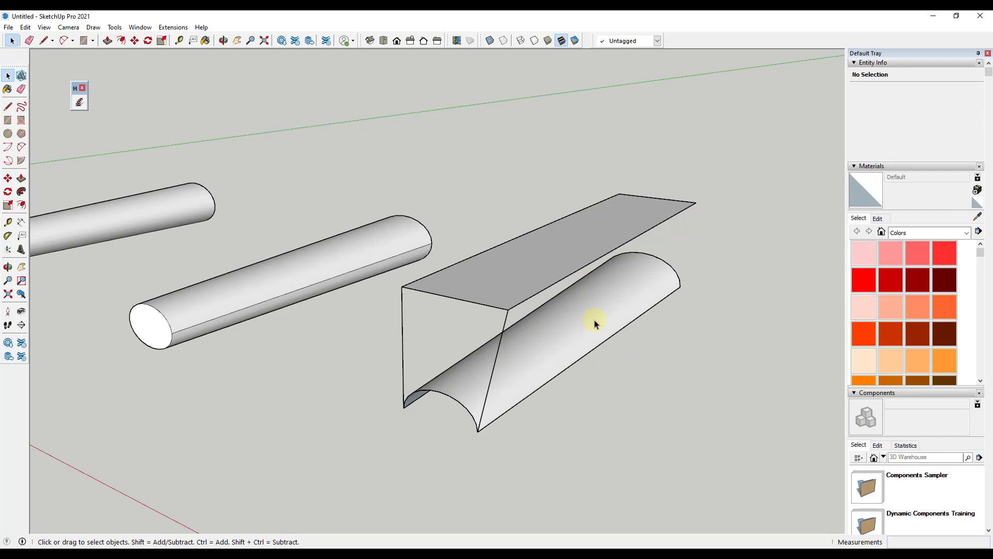
# Step: Combine the rectangle group, the connecting-line group and the half-cylinder group into one parent group
pyautogui.click(503, 339)
pyautogui.keyDown('shift'); pyautogui.click(506, 323); pyautogui.keyUp('shift')
pyautogui.keyDown('shift'); pyautogui.click(550, 330); pyautogui.keyUp('shift')
pyautogui.rightClick(548, 325)
pyautogui.click(600, 178)
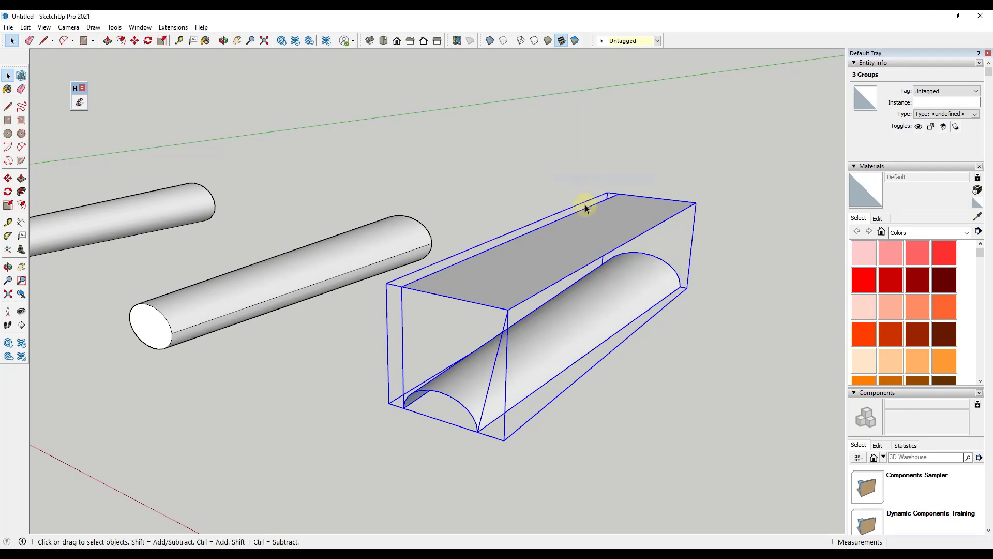
# Step: Impose the Flowify grid on the parent group and view the flat rectangle from above
pyautogui.moveTo(562, 347); pyautogui.dragTo(545, 335, button='middle')
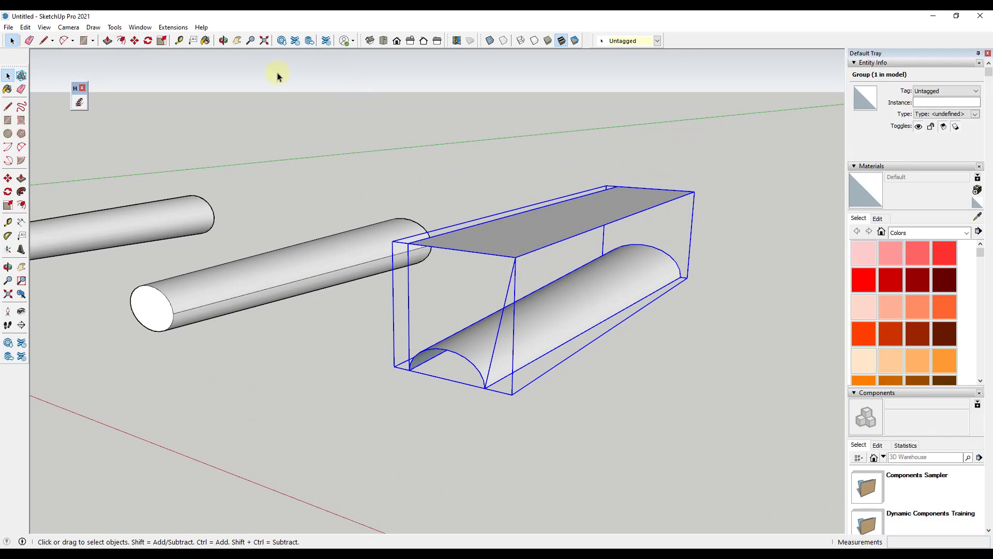
pyautogui.click(170, 27)
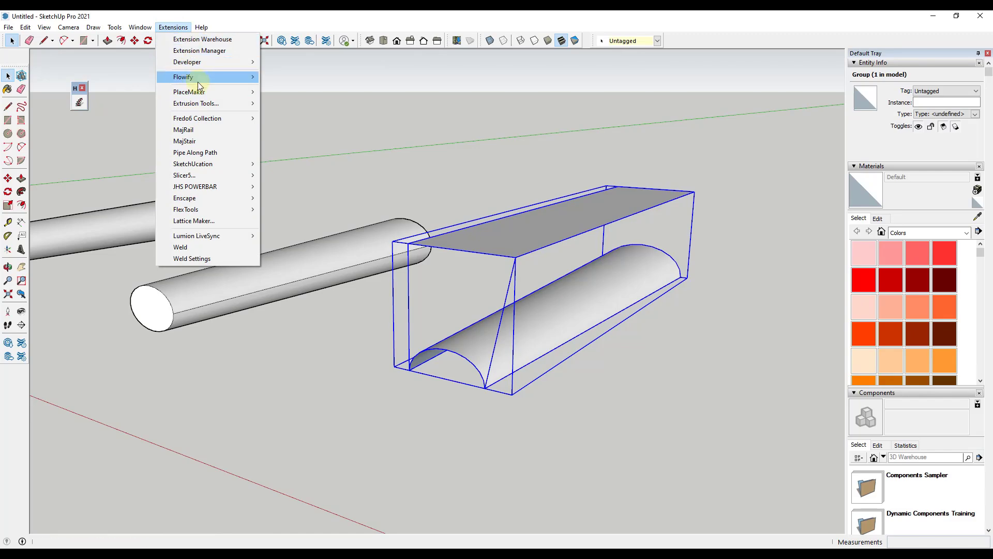
pyautogui.moveTo(198, 79)
pyautogui.click(307, 106)
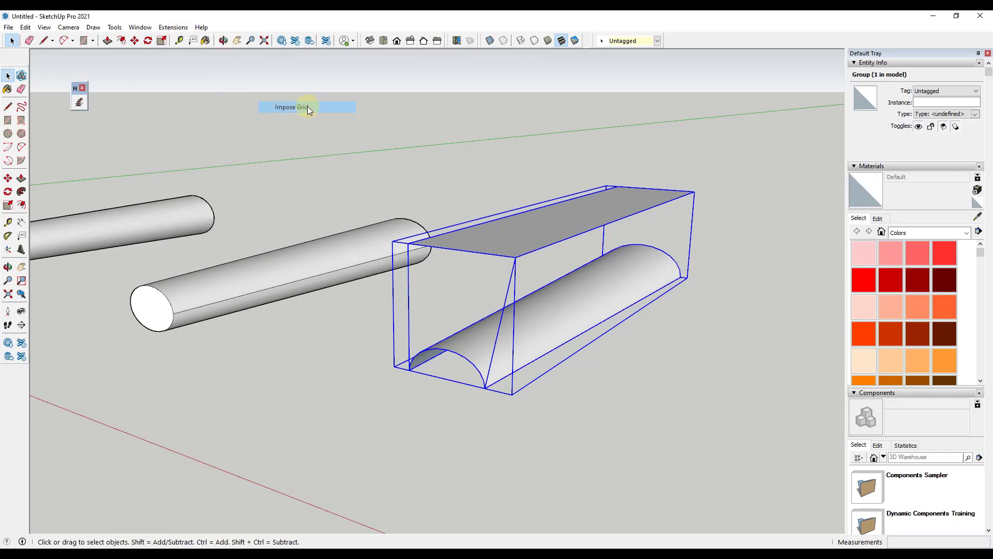
pyautogui.moveTo(547, 231)
pyautogui.mouseDown(button='middle')
pyautogui.moveTo(610, 284)
pyautogui.moveTo(542, 388)
pyautogui.mouseUp(button='middle')
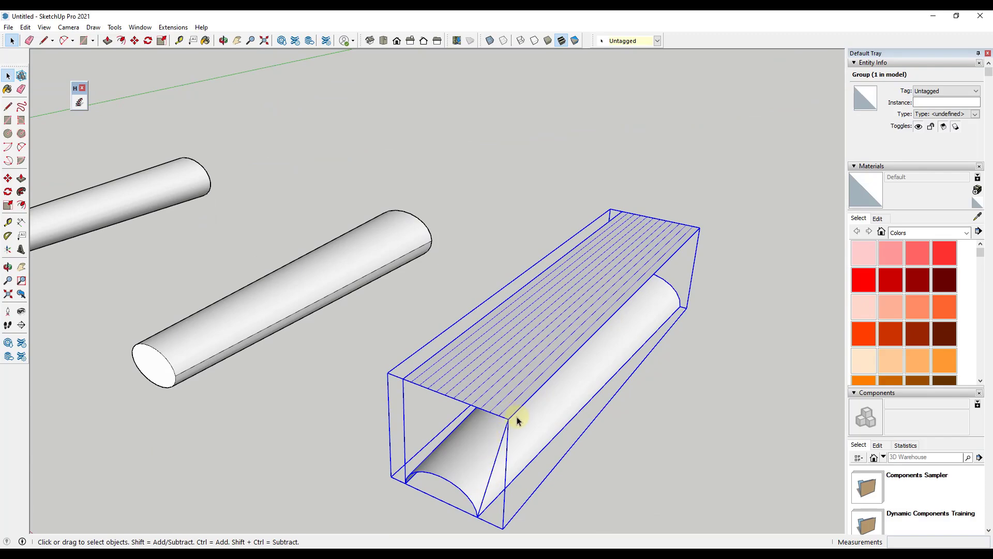
# Step: Trace a line over the gridded rectangle's outer long edge, from its near corner to its far corner
pyautogui.moveTo(548, 406)
pyautogui.mouseDown(button='middle')
pyautogui.moveTo(523, 399)
pyautogui.moveTo(448, 430)
pyautogui.moveTo(390, 414)
pyautogui.moveTo(392, 372)
pyautogui.moveTo(408, 377)
pyautogui.mouseUp(button='middle')
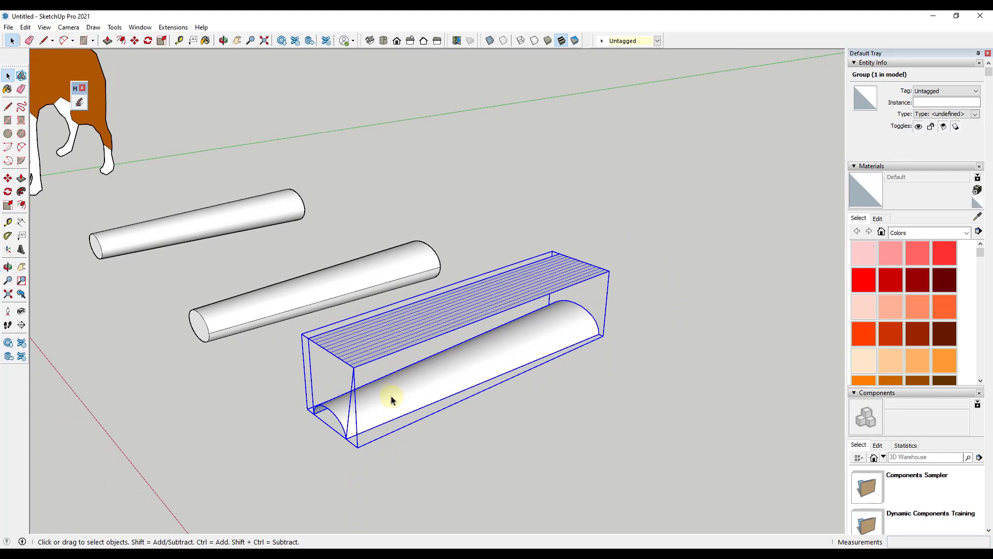
pyautogui.moveTo(388, 401); pyautogui.dragTo(303, 473, button='middle')
pyautogui.scroll(2, 314, 466)
pyautogui.scroll(-1, 336, 451)
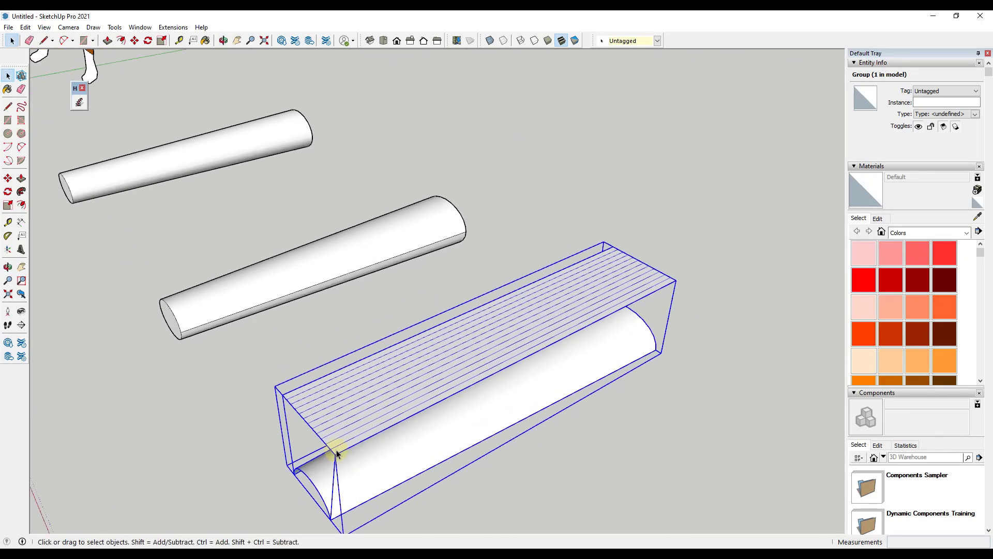
pyautogui.scroll(1, 338, 454)
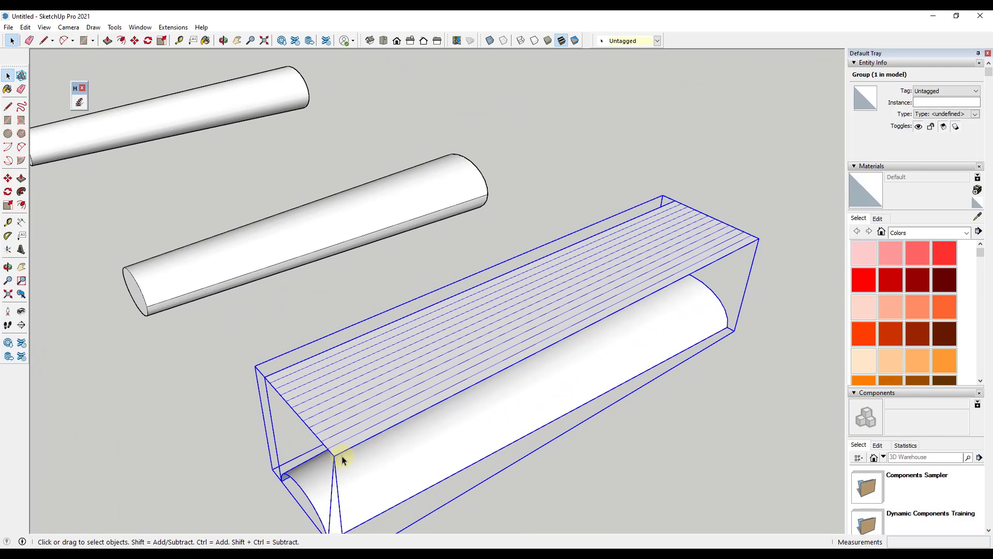
pyautogui.press('l')
pyautogui.click(334, 455)
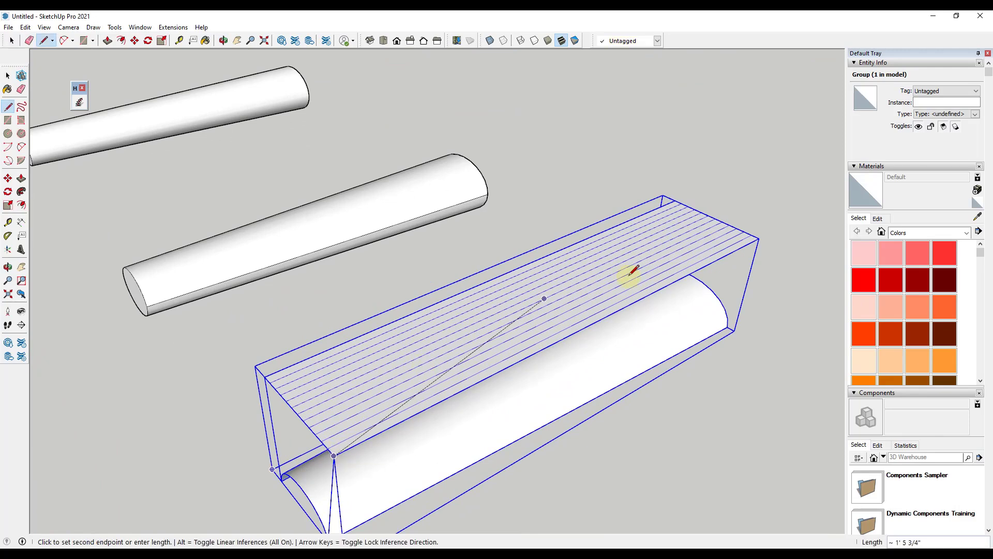
pyautogui.click(759, 239)
pyautogui.press('space')
# Step: Divide the traced long edge into 10 equal segments
pyautogui.rightClick(739, 250)
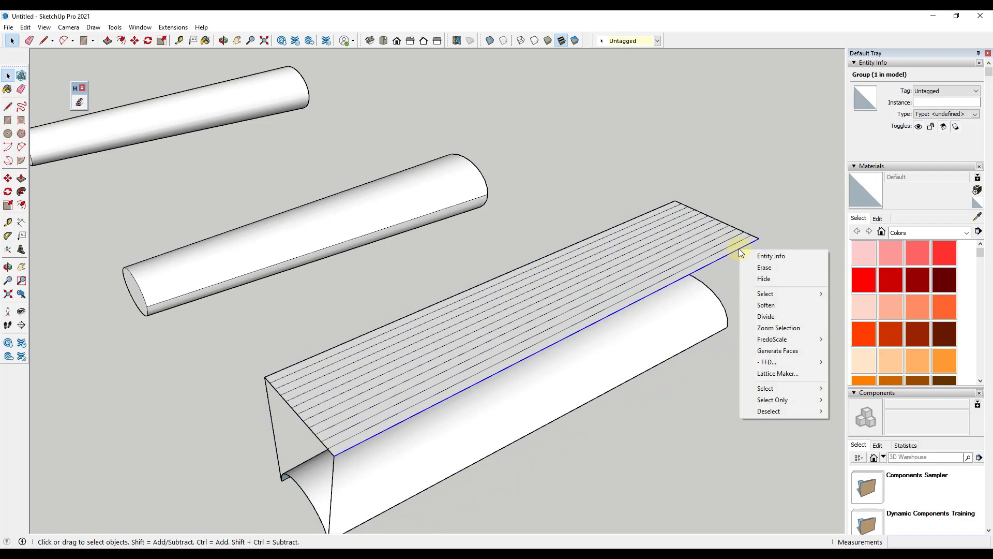
pyautogui.click(755, 317)
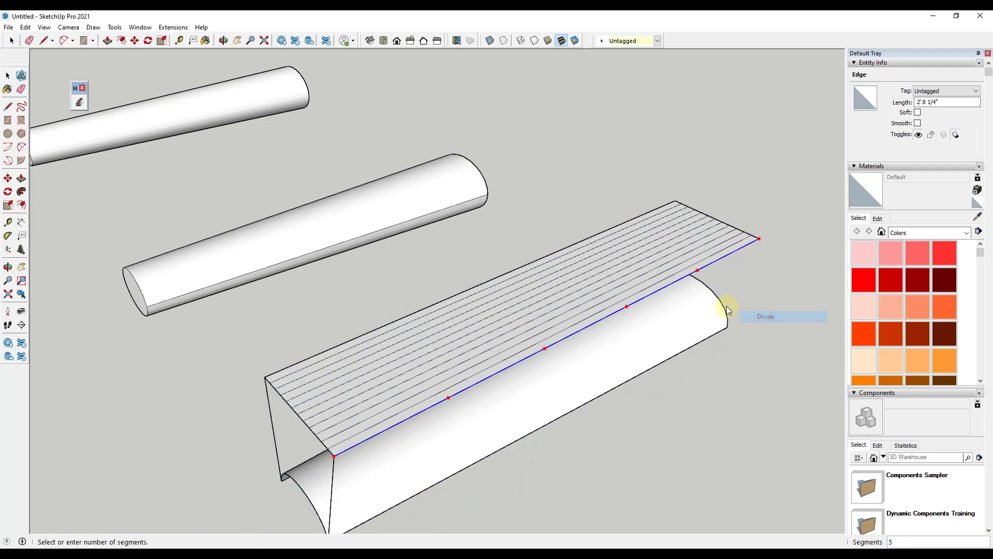
pyautogui.click(737, 268)
# Step: Outline the first segment-wide strip at the grid's near end with lines to form a face, and select that face
pyautogui.press('l')
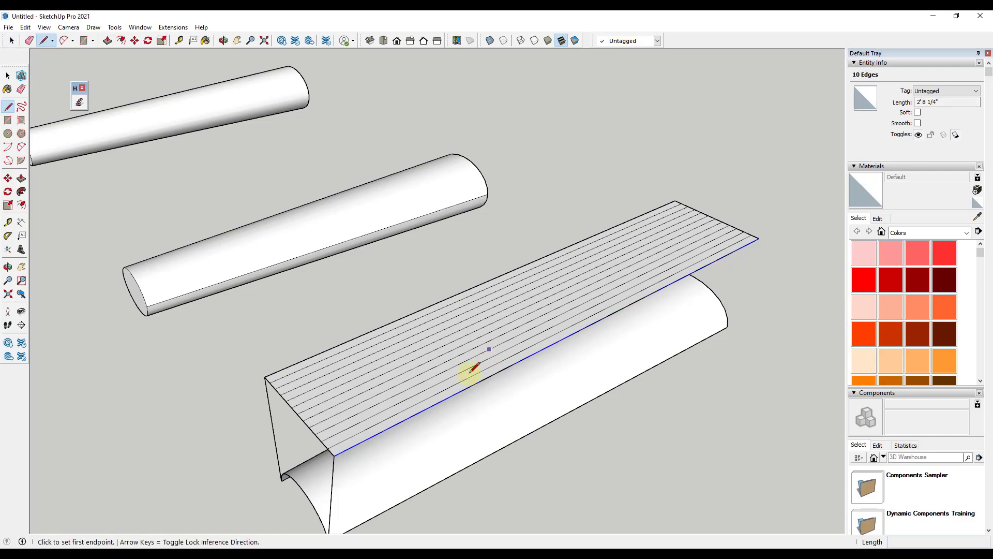
pyautogui.click(393, 425)
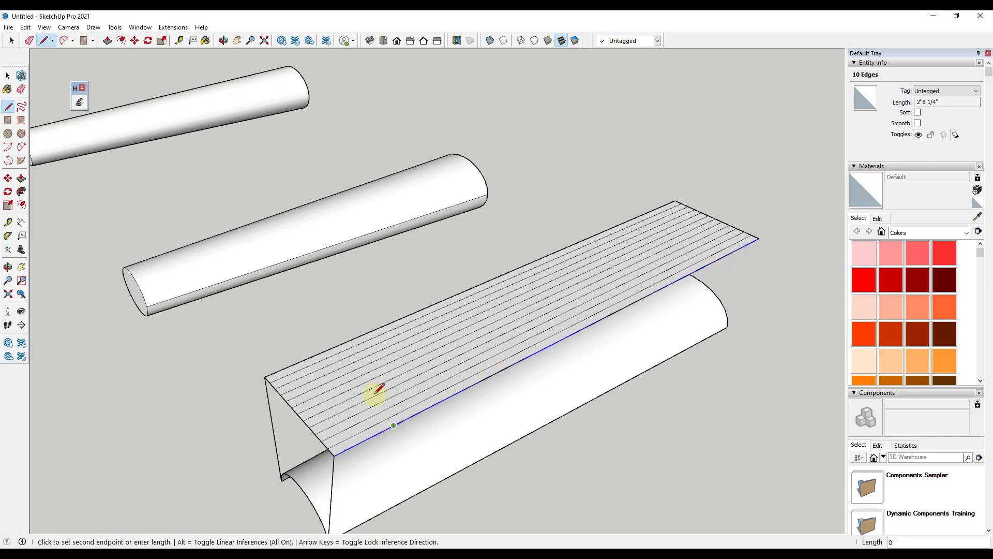
pyautogui.click(321, 353)
pyautogui.click(265, 376)
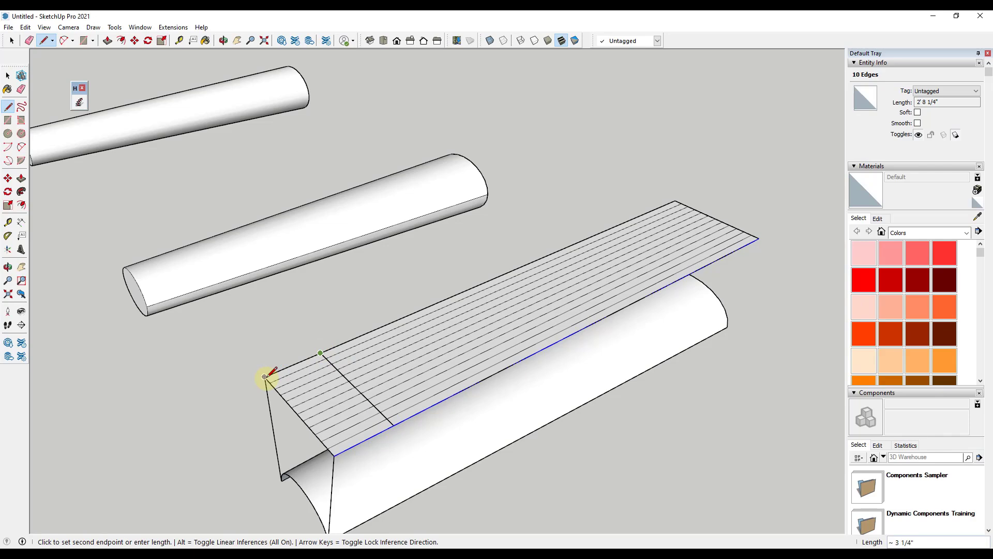
pyautogui.click(334, 456)
pyautogui.click(394, 424)
pyautogui.press('space')
pyautogui.click(352, 424)
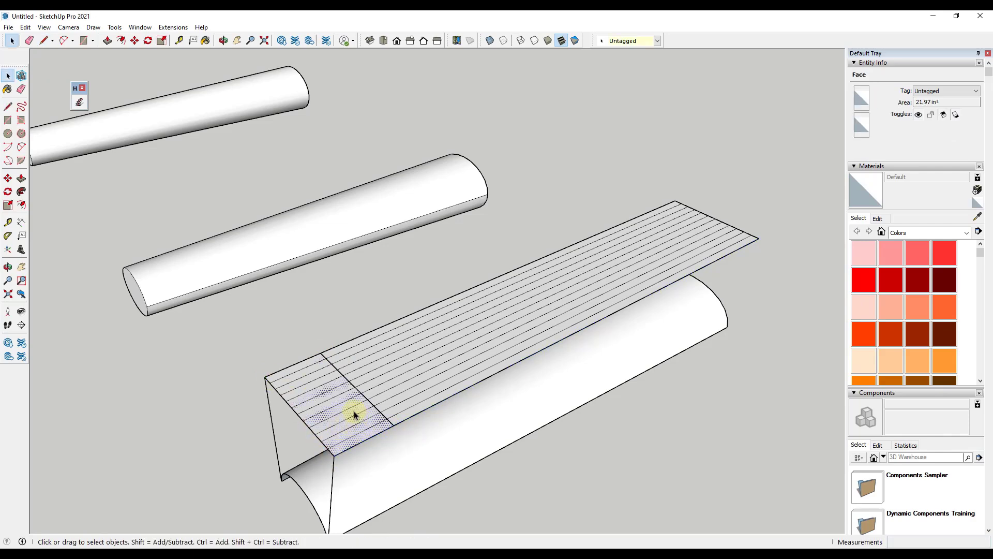
# Step: Draw a half-hexagon notch outline on the near end edge of the strip, snapping to the grid's line endpoints
pyautogui.scroll(1, 361, 390)
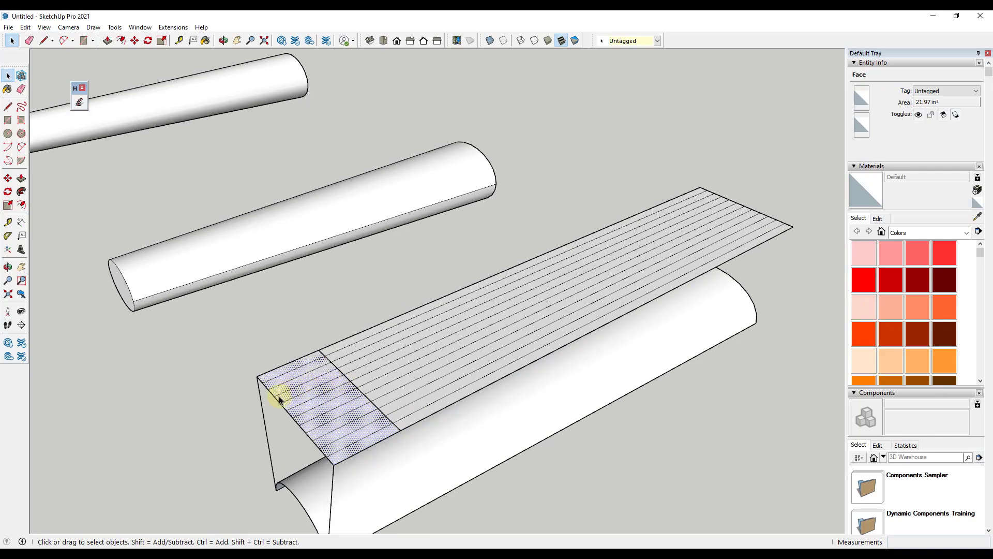
pyautogui.press('l')
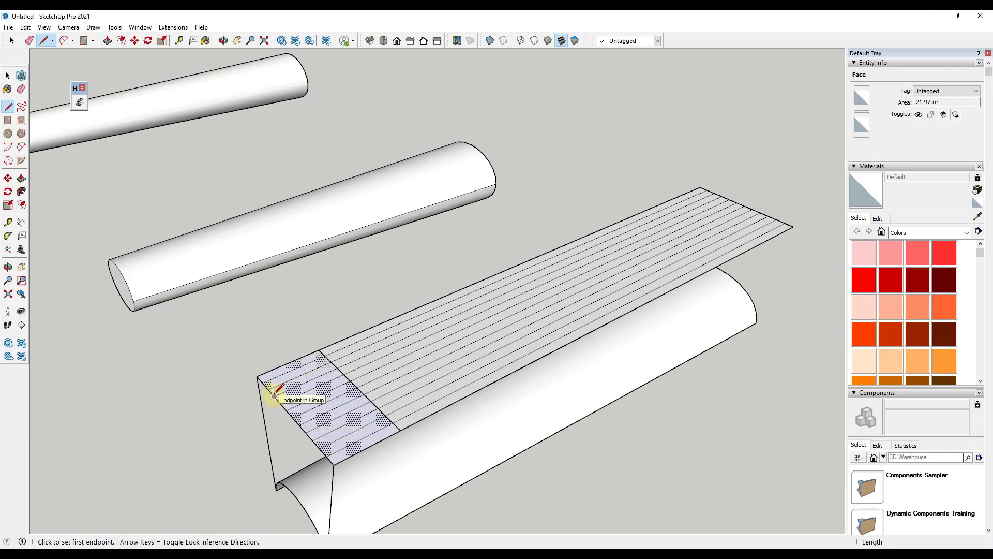
pyautogui.click(279, 403)
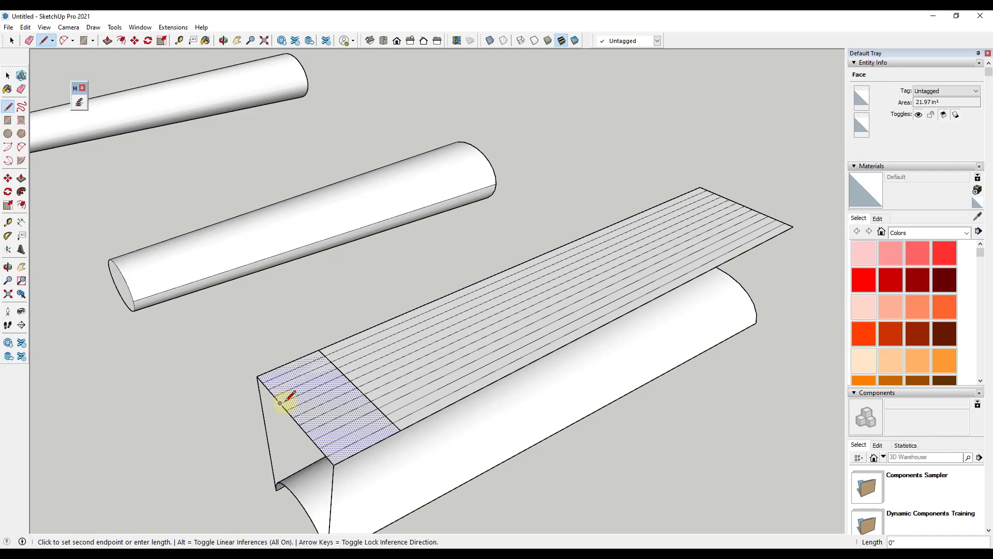
pyautogui.scroll(4, 320, 405)
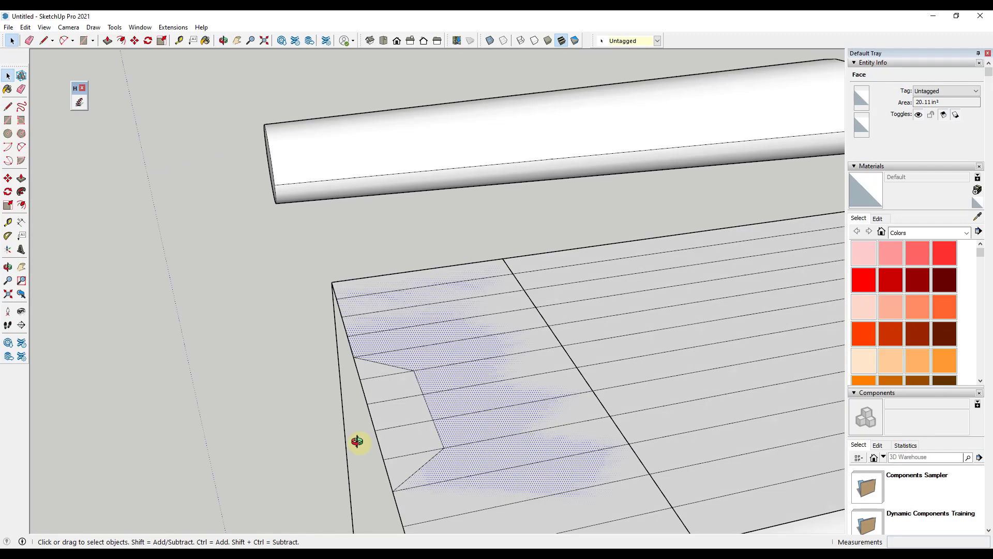
# Step: Copy the half-hexagon notch face out beside the grid and mirror the copy with a green scale of -1
pyautogui.moveTo(415, 448); pyautogui.dragTo(419, 454, button='middle')
pyautogui.click(396, 455)
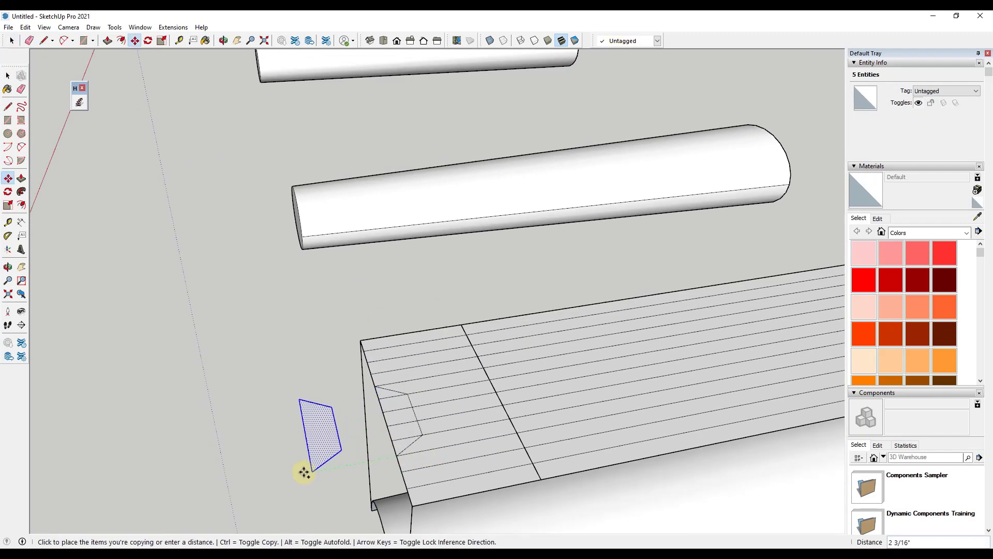
pyautogui.click(290, 473)
pyautogui.press('s')
pyautogui.click(317, 431)
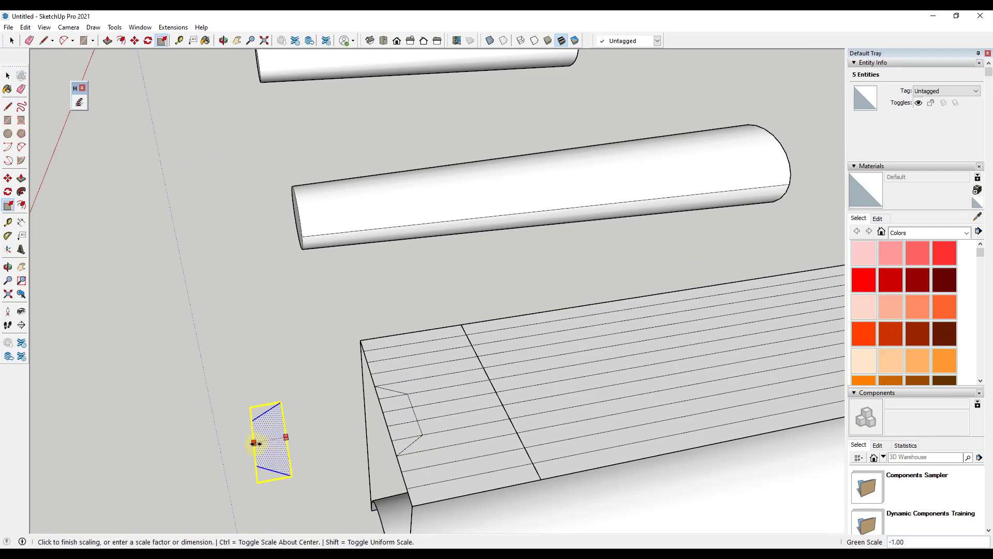
pyautogui.click(254, 443)
# Step: Move the mirrored notch face onto the strip's opposite edge, facing the first notch
pyautogui.press('m')
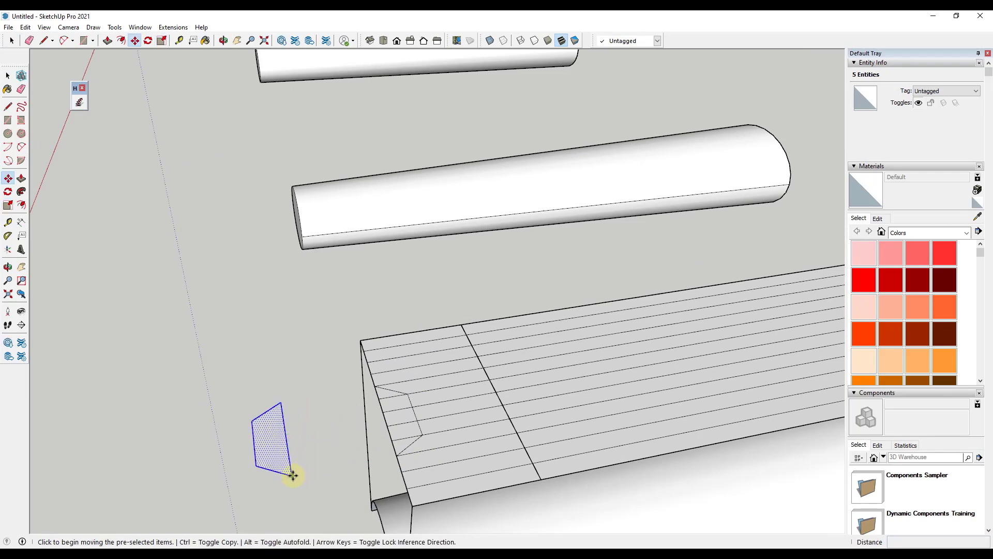
pyautogui.click(292, 475)
pyautogui.click(516, 428)
pyautogui.press('space')
# Step: Hide the Flowify grid group beneath the strip
pyautogui.scroll(-5, 481, 388)
pyautogui.rightClick(570, 363)
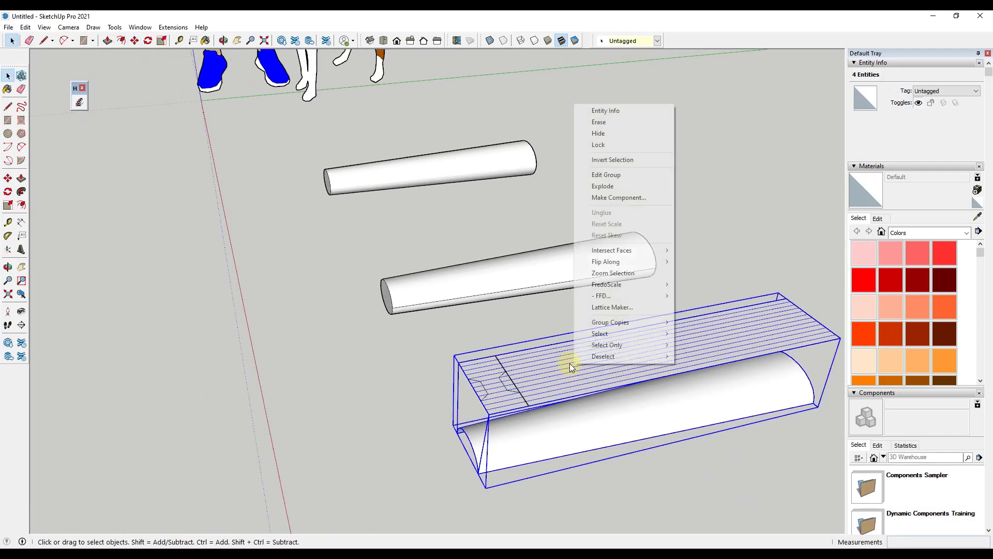
pyautogui.click(606, 133)
# Step: Erase the outer edge segments across both half-hexagon notches to cut them out of the strip
pyautogui.scroll(3, 538, 383)
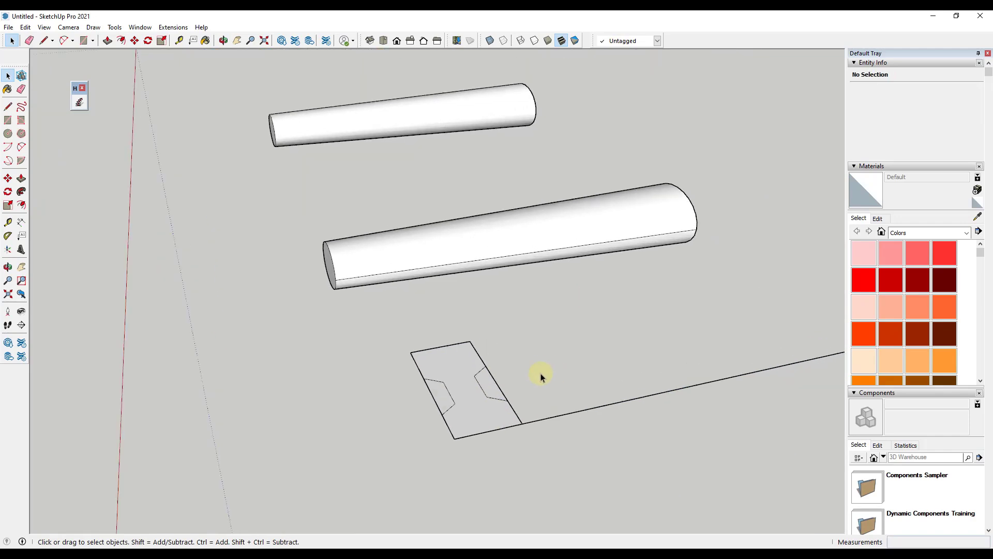
pyautogui.scroll(4, 492, 378)
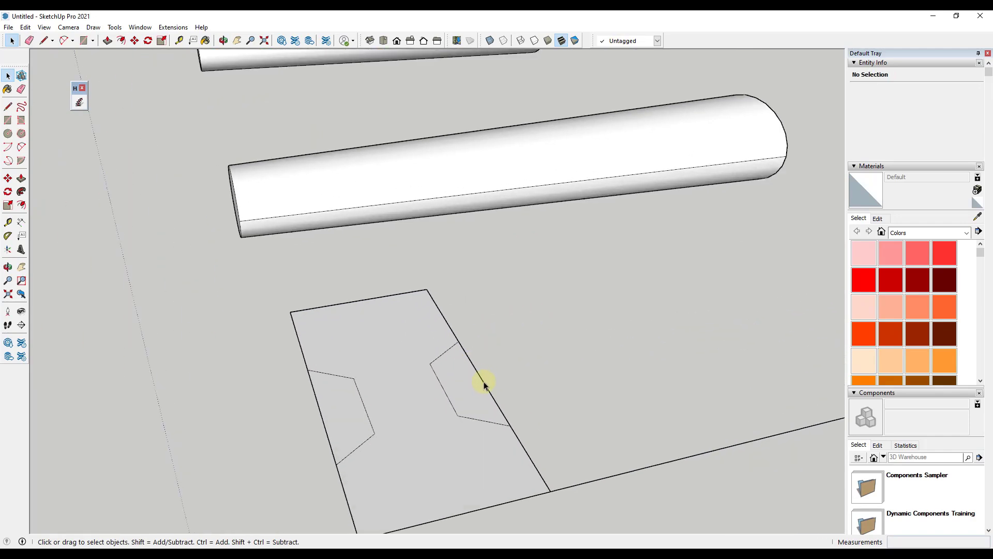
pyautogui.press('e')
pyautogui.click(476, 376)
pyautogui.click(324, 411)
# Step: Push/Pull the notched strip face up by 1/4"
pyautogui.scroll(-4, 337, 406)
pyautogui.press('space')
pyautogui.moveTo(355, 400)
pyautogui.mouseDown(button='middle')
pyautogui.moveTo(422, 382)
pyautogui.moveTo(462, 385)
pyautogui.mouseUp(button='middle')
pyautogui.press('p')
pyautogui.click(451, 390)
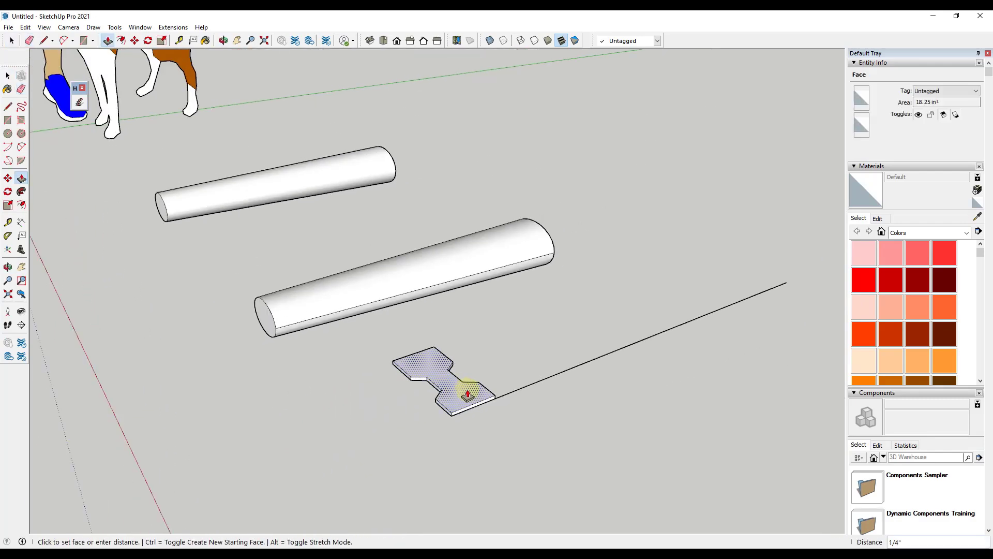
pyautogui.click(468, 393)
pyautogui.press('space')
pyautogui.click(460, 434)
# Step: Copy the extruded notched piece along the traced long edge so that it butts end to end against the original
pyautogui.scroll(-2, 490, 426)
pyautogui.moveTo(485, 414); pyautogui.dragTo(458, 404, button='middle')
pyautogui.moveTo(385, 359); pyautogui.dragTo(490, 424)
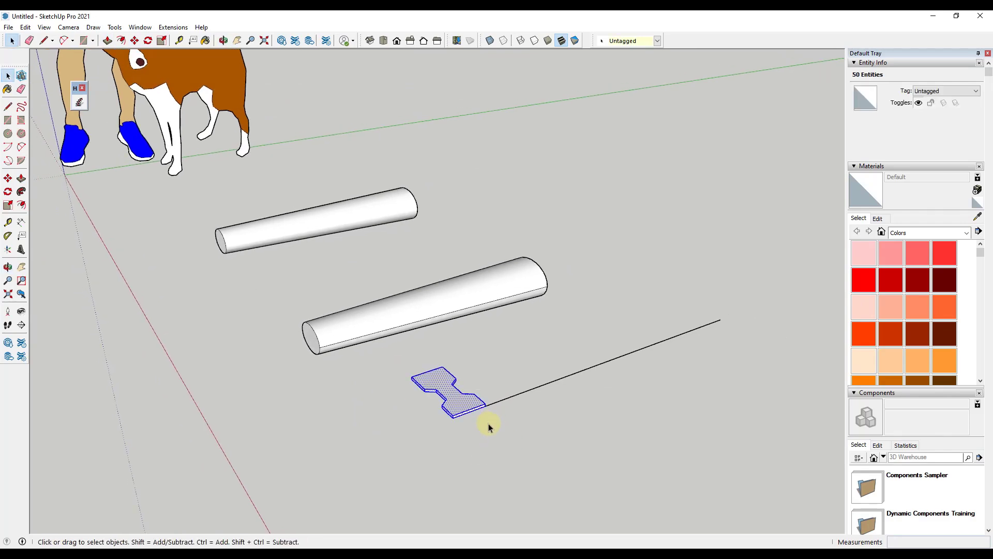
pyautogui.press('m')
pyautogui.scroll(5, 462, 422)
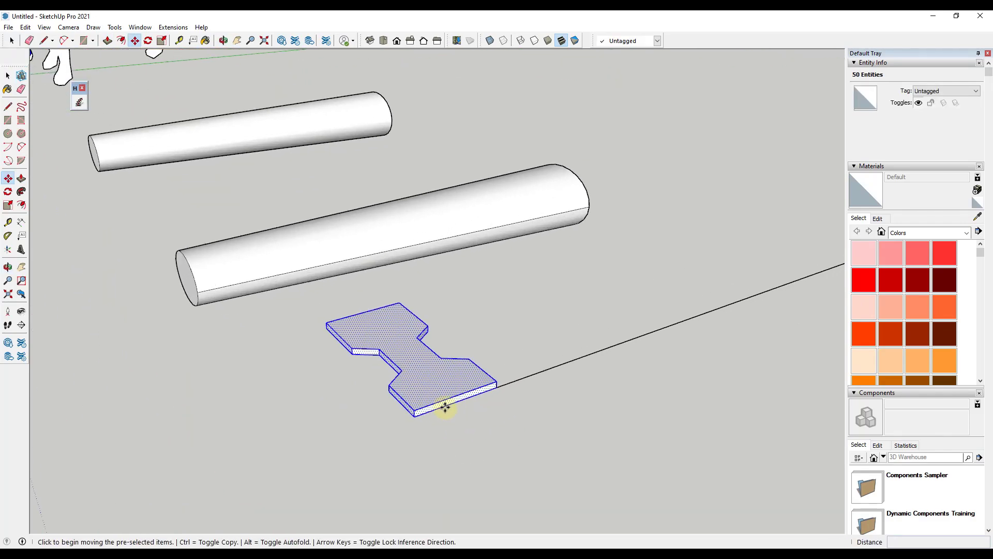
pyautogui.click(413, 417)
pyautogui.press('ctrl')
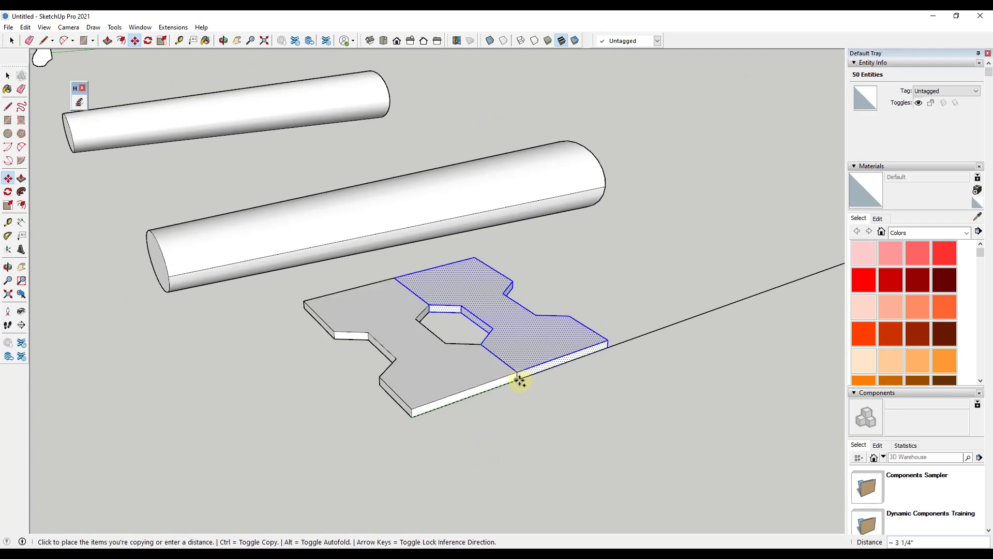
pyautogui.press('Escape')
# Step: Repeat the copy nine times along the traced edge to complete the row of hexagonal openings
pyautogui.scroll(-6, 355, 437)
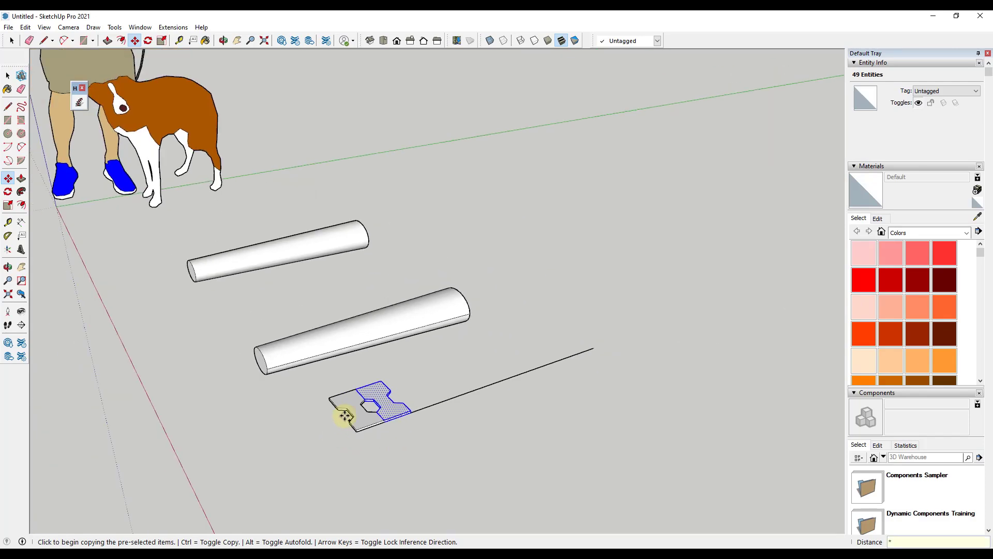
pyautogui.write('*9')
pyautogui.press('Return')
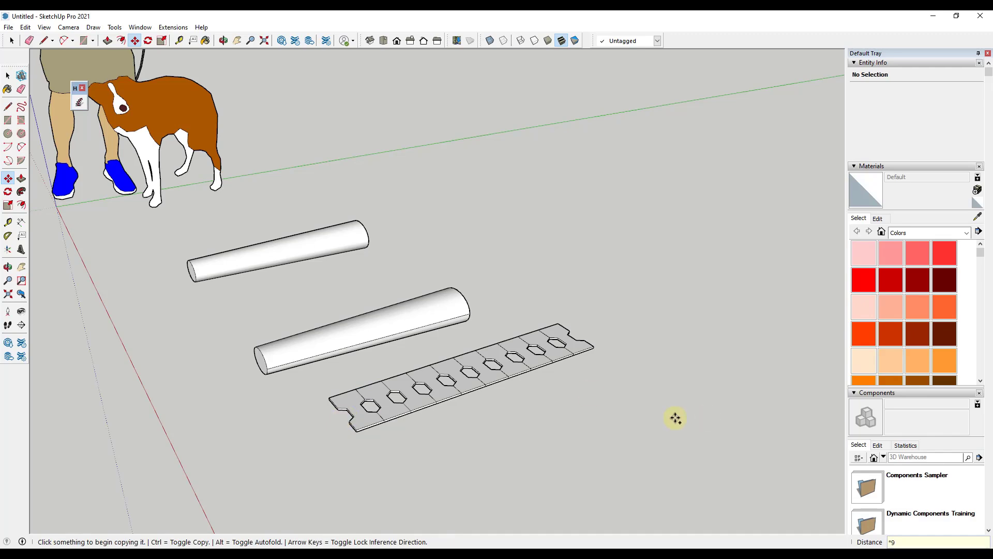
pyautogui.scroll(8, 546, 365)
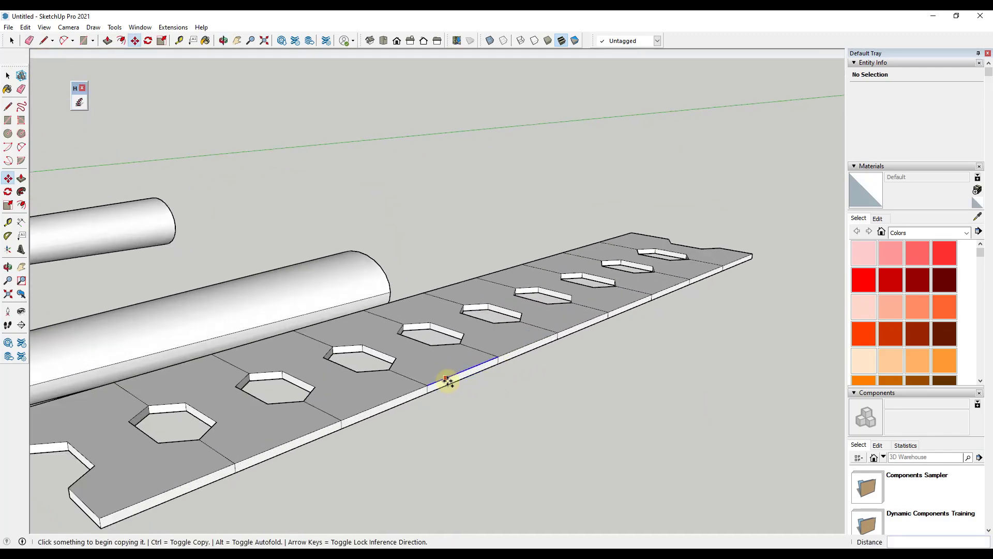
pyautogui.scroll(-5, 446, 381)
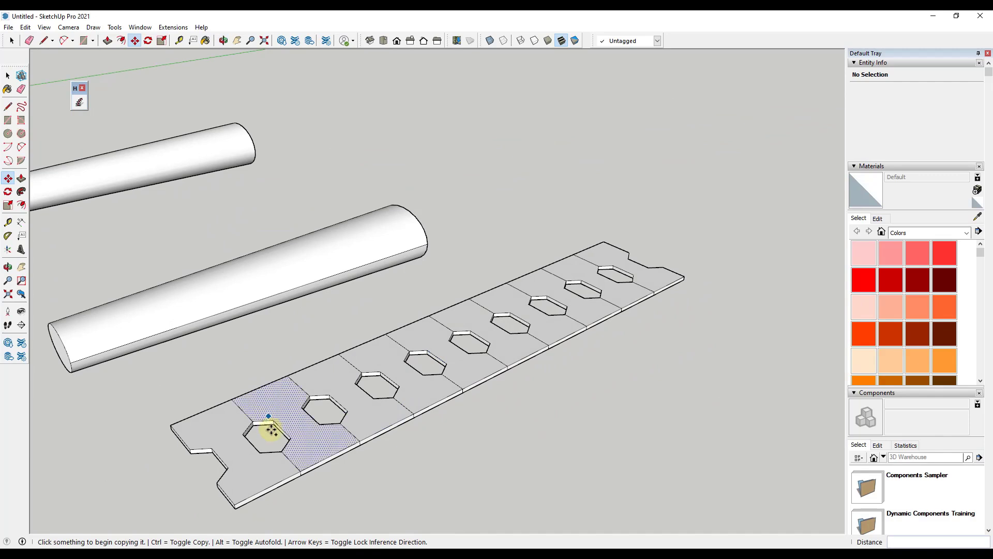
pyautogui.scroll(-3, 341, 382)
pyautogui.scroll(-4, 342, 381)
pyautogui.press('space')
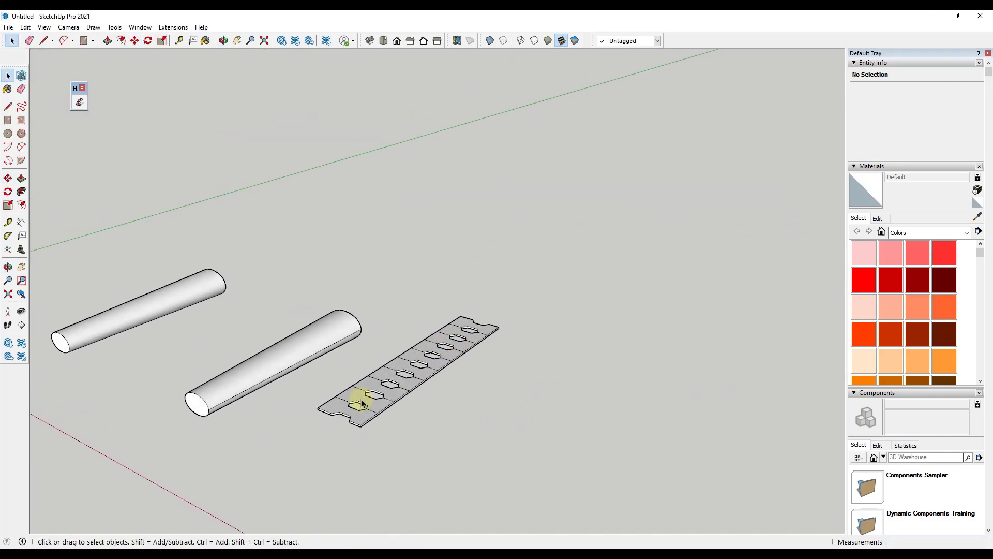
# Step: Unhide the Flowify grid group with its curved shell
pyautogui.click(44, 27)
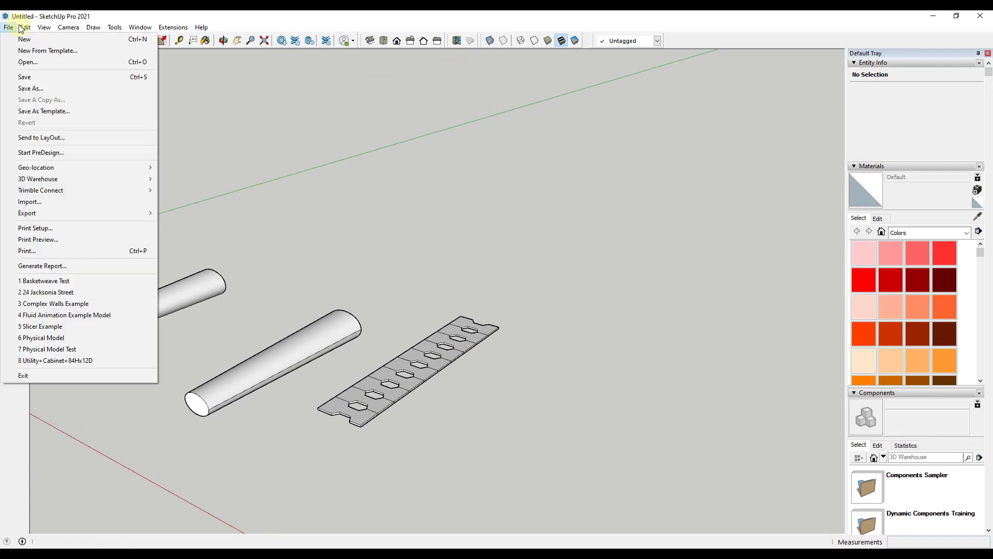
pyautogui.moveTo(25, 28)
pyautogui.moveTo(86, 188)
pyautogui.click(191, 209)
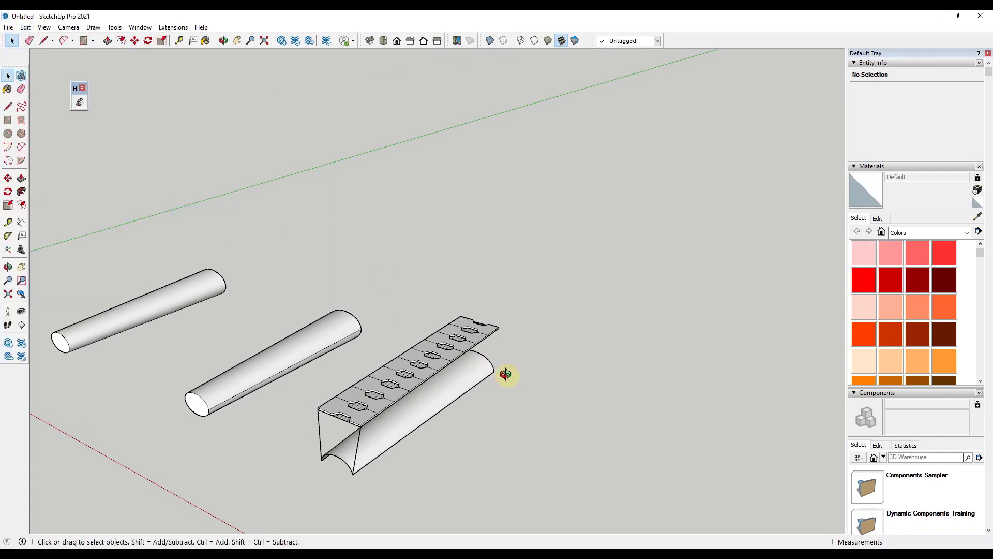
# Step: Select all connected geometry of the hexagon-patterned panel and make it a group
pyautogui.scroll(5, 467, 399)
pyautogui.moveTo(432, 393); pyautogui.dragTo(412, 340, button='middle')
pyautogui.scroll(-3, 426, 372)
pyautogui.scroll(3, 438, 401)
pyautogui.tripleClick(438, 401)
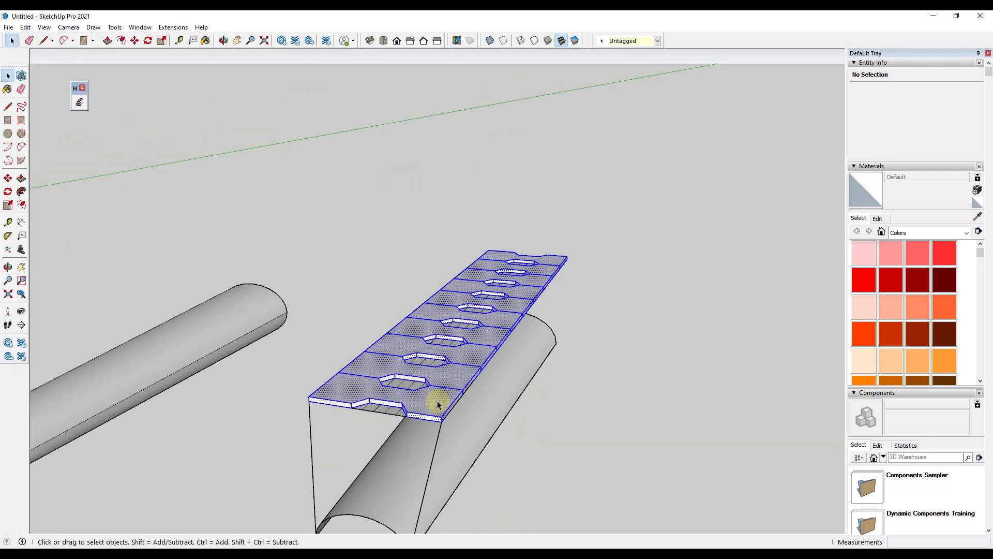
pyautogui.rightClick(440, 405)
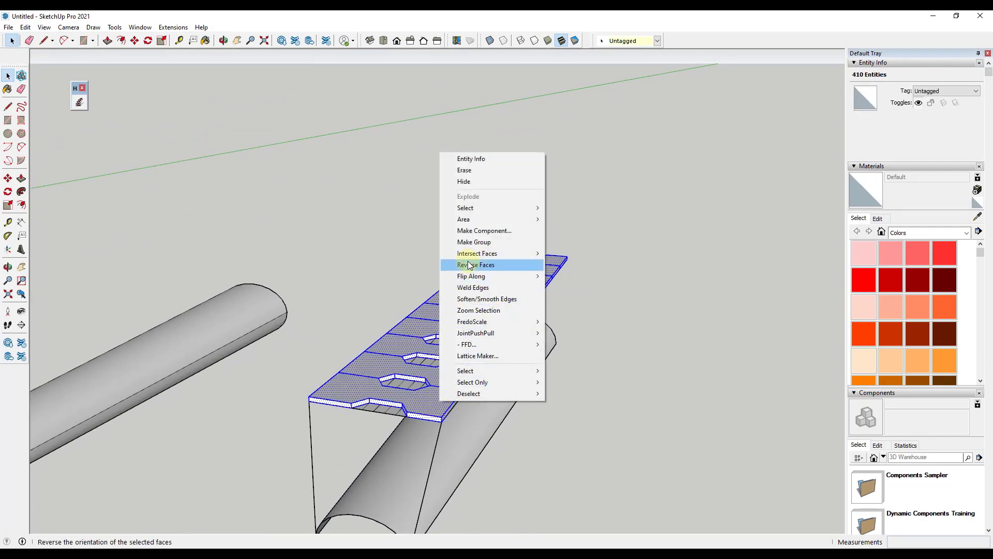
pyautogui.click(472, 243)
# Step: Examine the Flowify grid group and the contents of the pattern panel group to check that they are separate groups
pyautogui.moveTo(536, 406); pyautogui.dragTo(497, 377, button='middle')
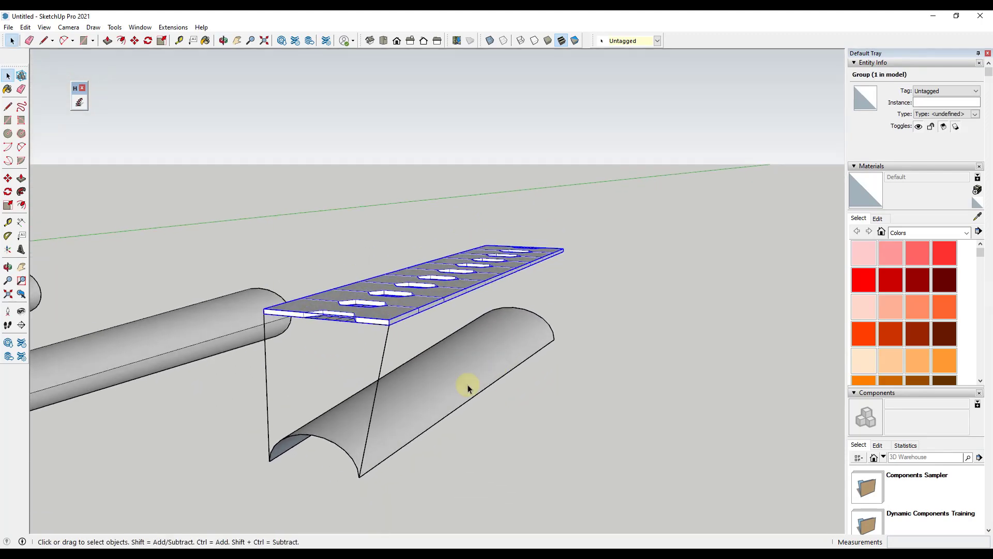
pyautogui.click(418, 406)
pyautogui.press('m')
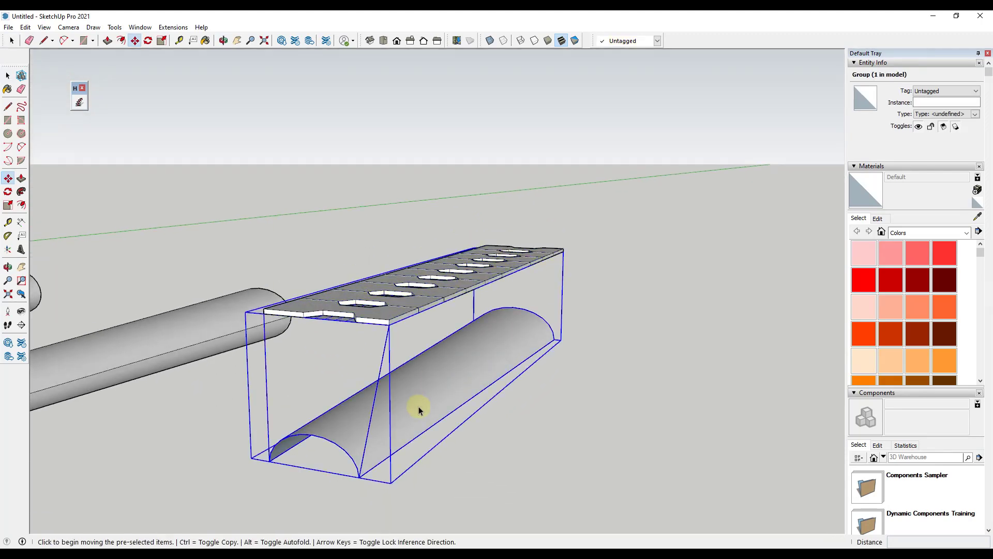
pyautogui.click(418, 405)
pyautogui.press('space')
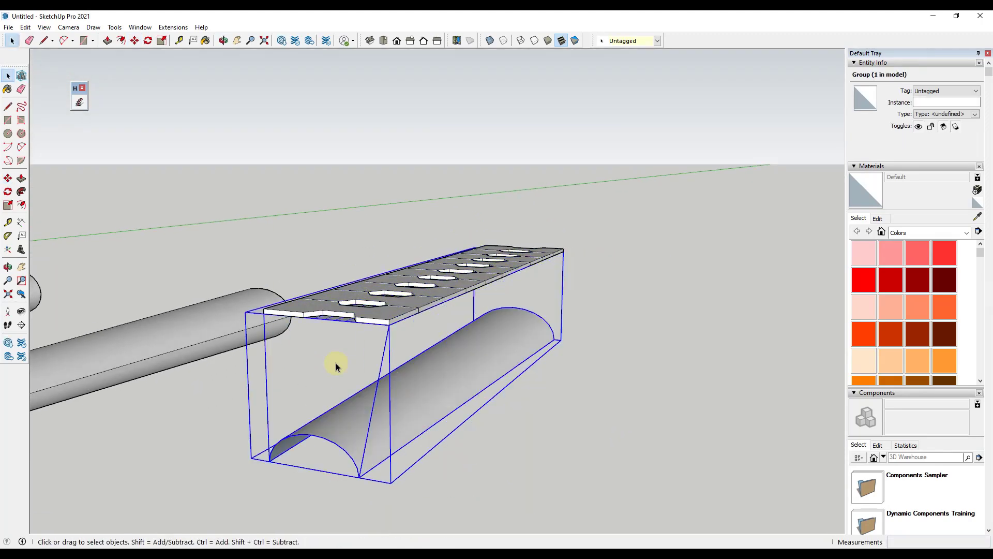
pyautogui.click(400, 306)
pyautogui.doubleClick(406, 302)
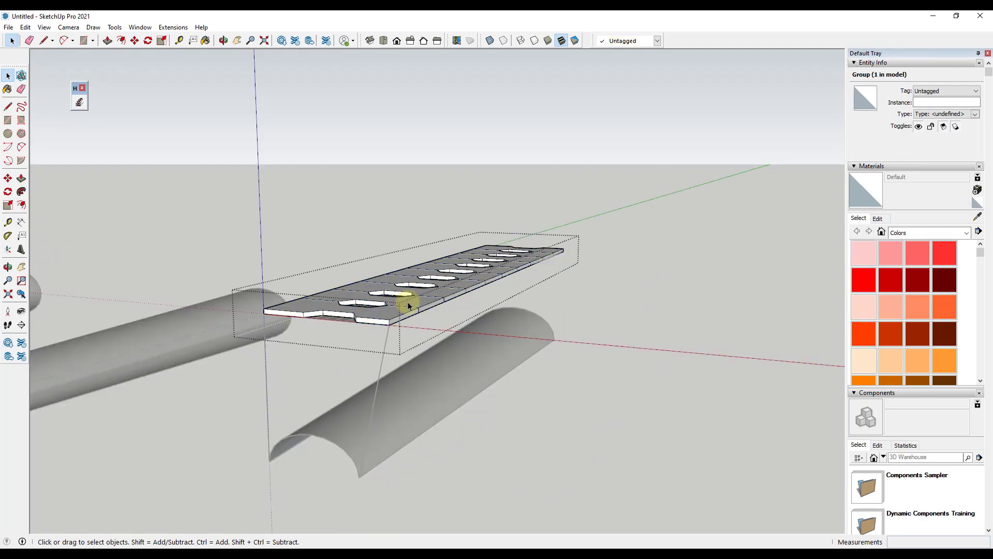
pyautogui.tripleClick(405, 312)
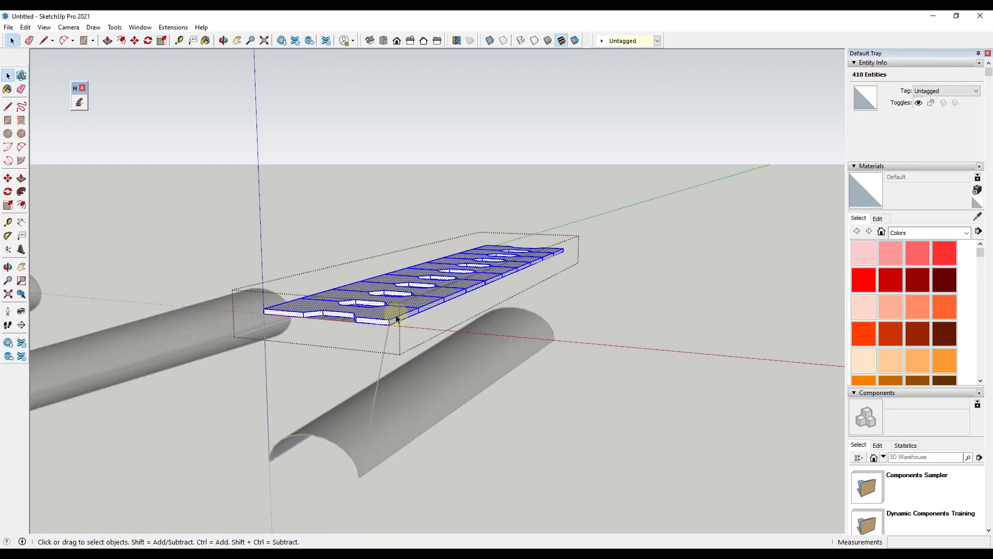
pyautogui.click(461, 334)
# Step: Select the pattern panel group together with the Flowify grid group and run Flowify to wrap the pattern onto the shell
pyautogui.moveTo(590, 367); pyautogui.dragTo(334, 364, button='middle')
pyautogui.click(335, 363)
pyautogui.keyDown('shift'); pyautogui.click(359, 390); pyautogui.keyUp('shift')
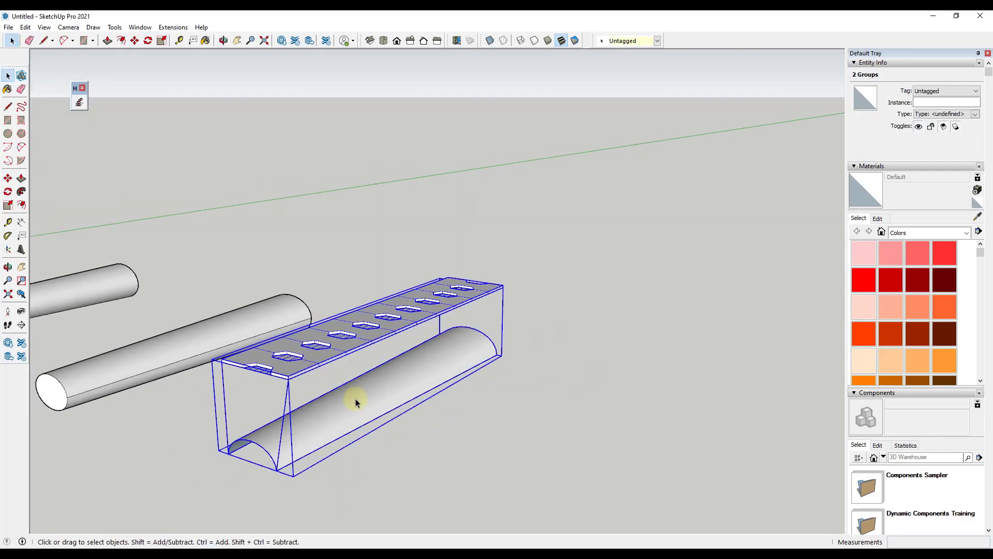
pyautogui.click(170, 28)
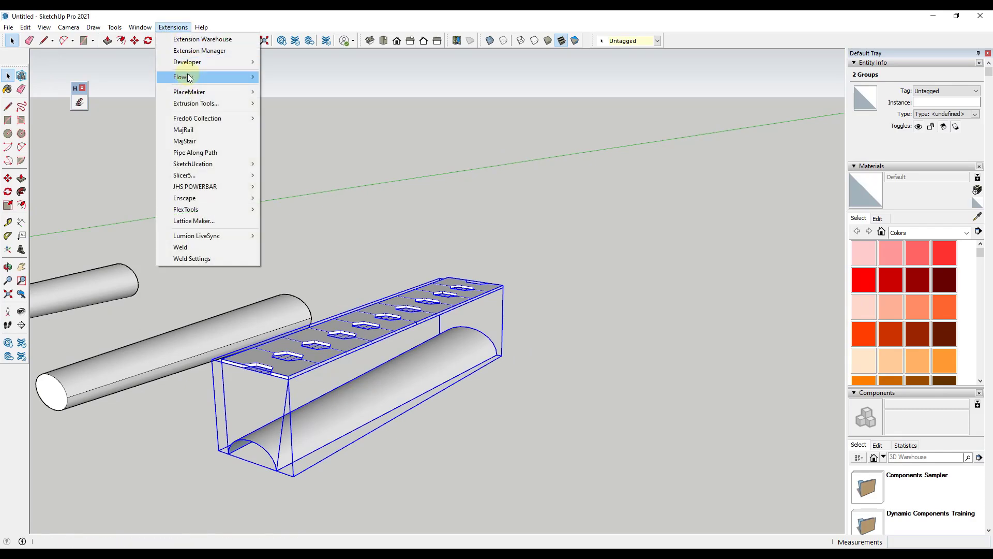
pyautogui.moveTo(188, 77)
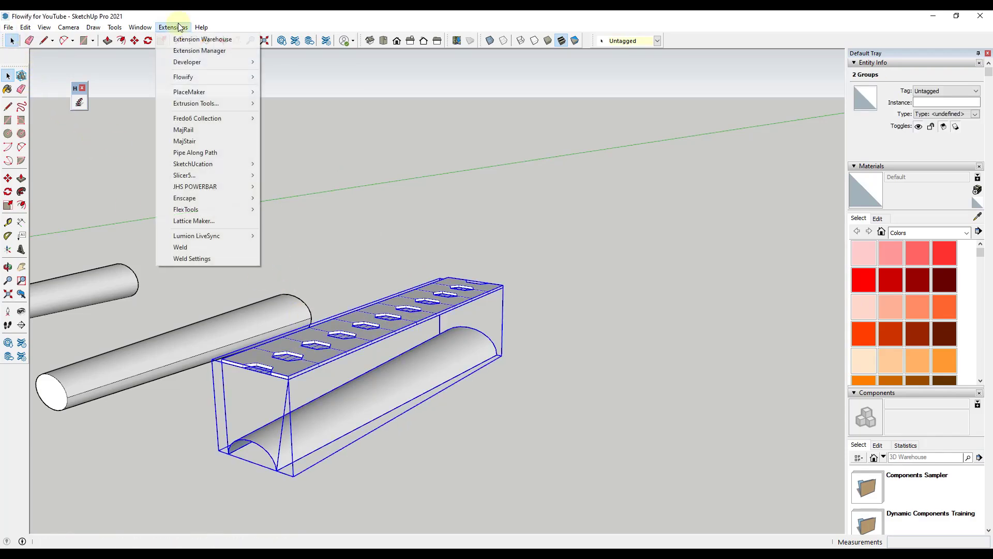
pyautogui.moveTo(207, 79)
pyautogui.click(285, 77)
# Step: Copy the wrapped hexagon-patterned shell out into open space beside the original
pyautogui.moveTo(321, 443); pyautogui.dragTo(333, 419, button='middle')
pyautogui.scroll(3, 381, 414)
pyautogui.click(367, 402)
pyautogui.scroll(-2, 383, 407)
pyautogui.scroll(-2, 337, 421)
pyautogui.press('m')
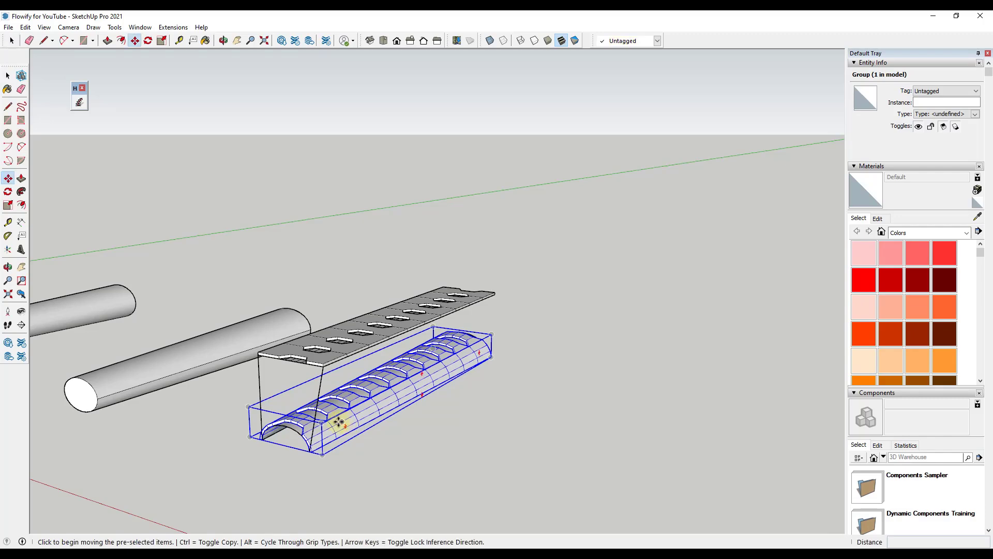
pyautogui.press('ctrl')
pyautogui.click(346, 423)
pyautogui.click(600, 484)
pyautogui.scroll(3, 625, 410)
pyautogui.scroll(-3, 647, 431)
pyautogui.moveTo(646, 431); pyautogui.dragTo(160, 216, button='middle')
pyautogui.press('space')
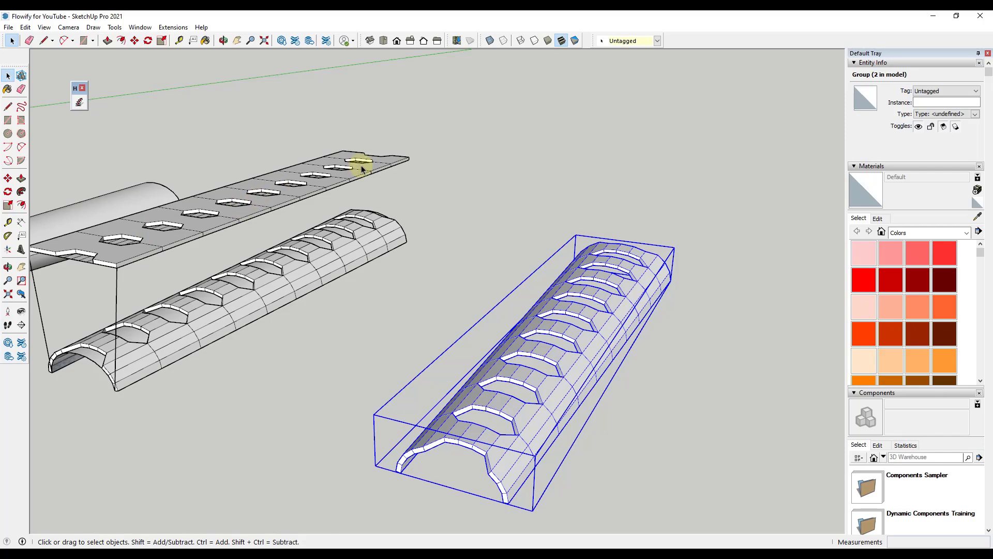
pyautogui.moveTo(718, 376); pyautogui.dragTo(557, 333, button='middle')
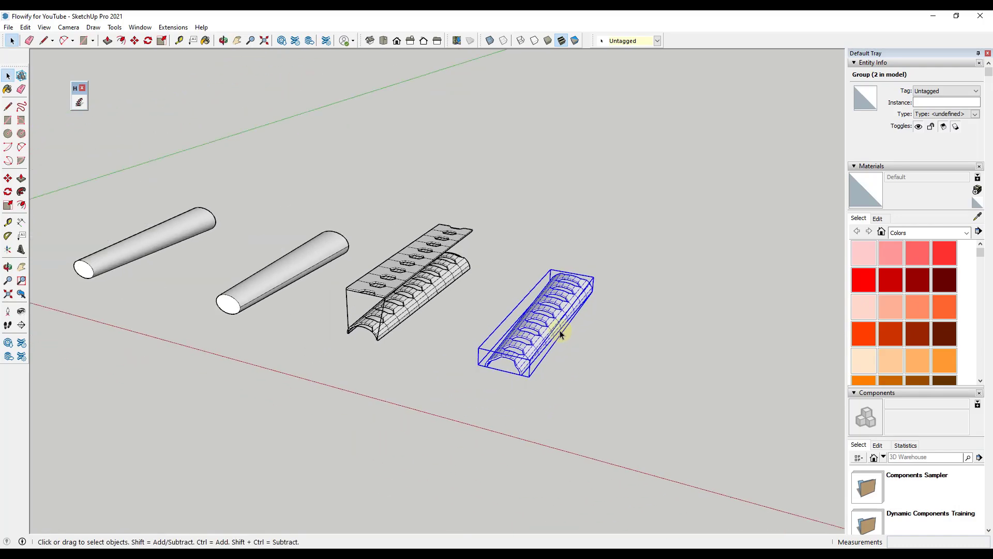
pyautogui.scroll(4, 567, 320)
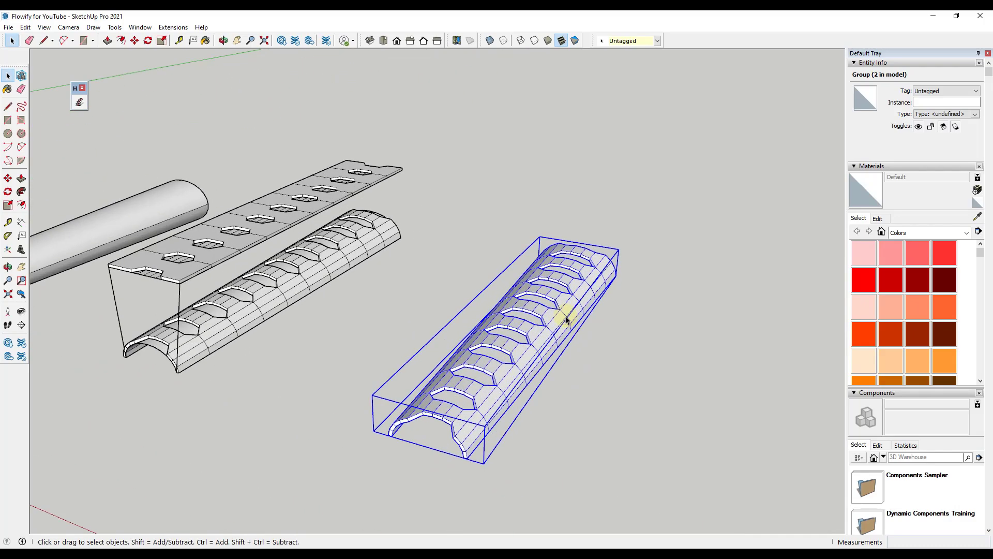
# Step: Collapse the other tray sections to bring up the Soften Edges settings and check which sections the default tray includes
pyautogui.click(853, 166)
pyautogui.click(853, 177)
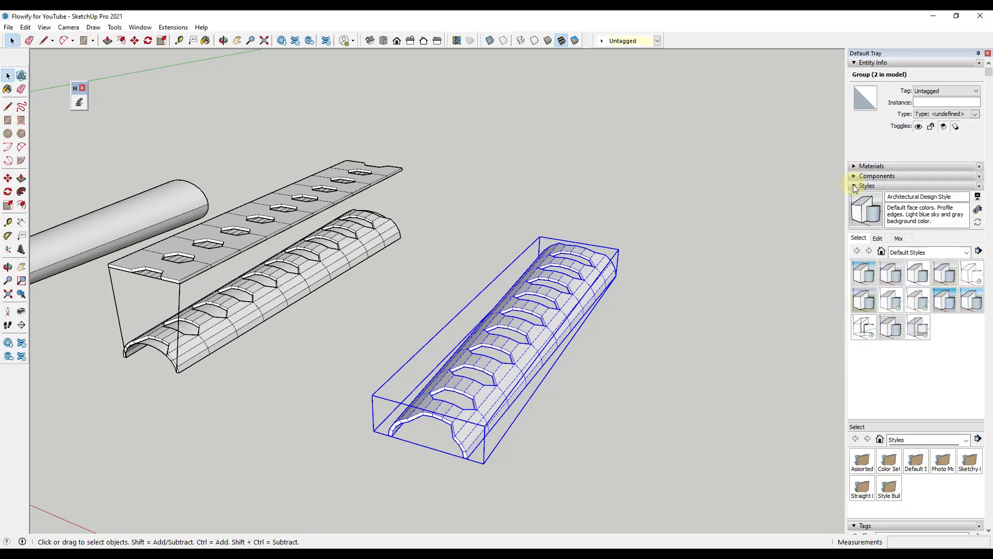
pyautogui.click(852, 186)
pyautogui.click(853, 195)
pyautogui.click(854, 205)
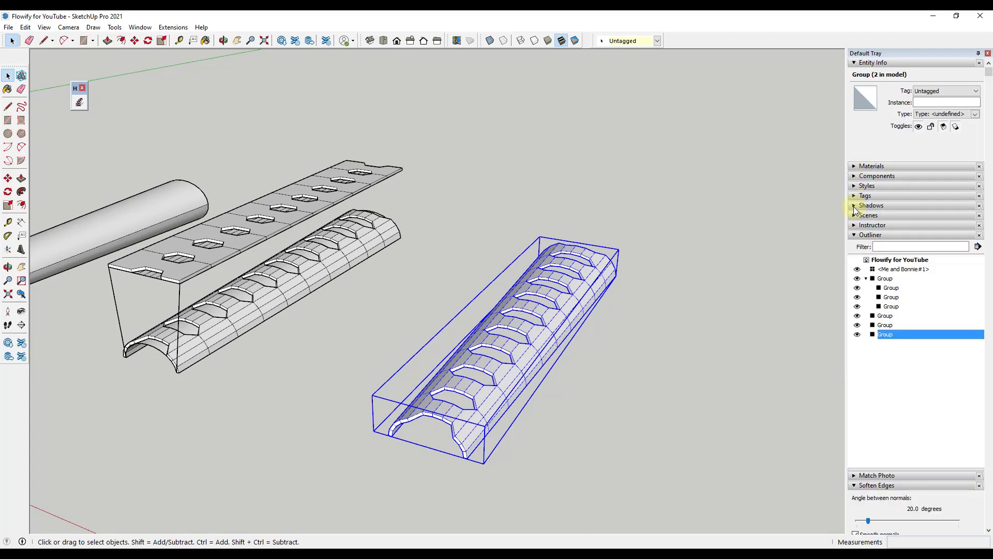
pyautogui.click(853, 236)
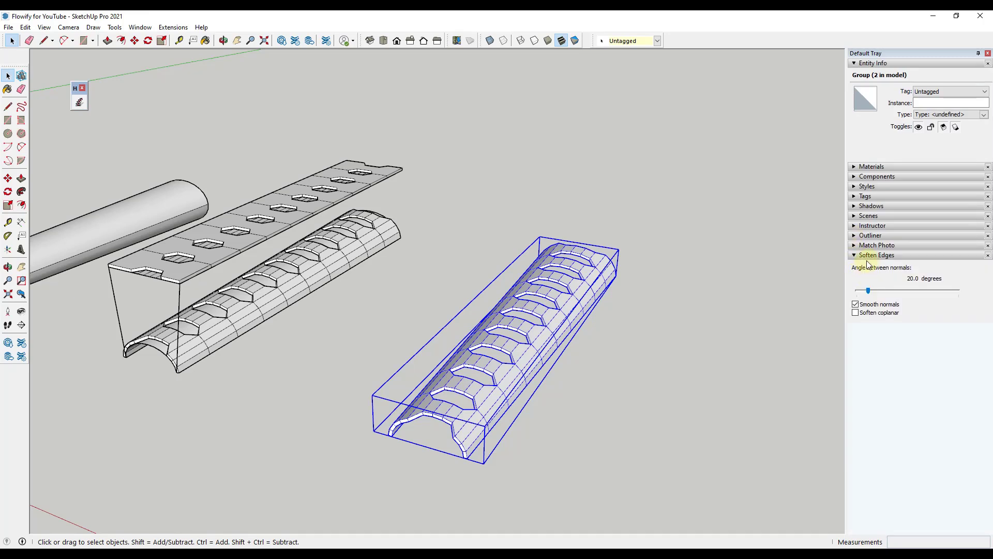
pyautogui.click(163, 30)
pyautogui.moveTo(140, 30)
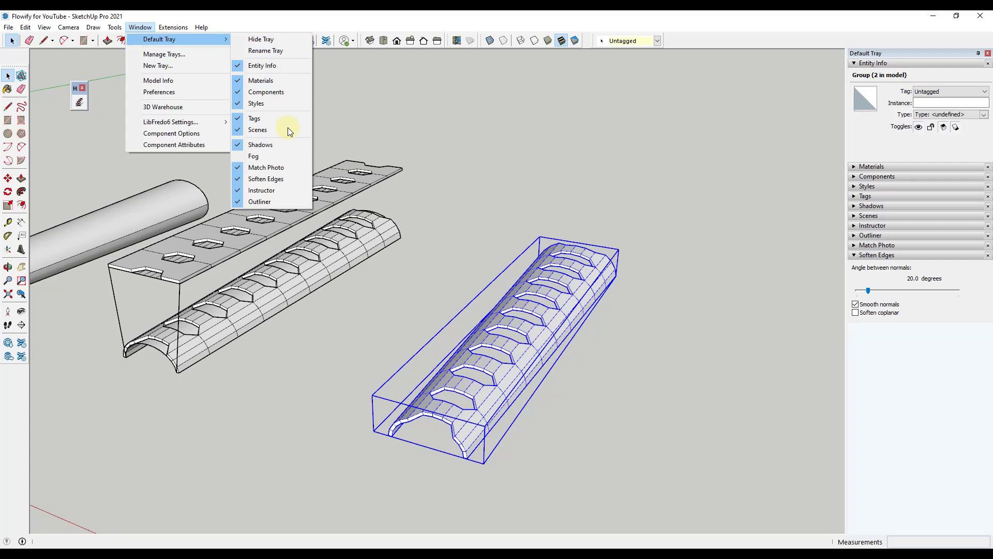
pyautogui.click(896, 363)
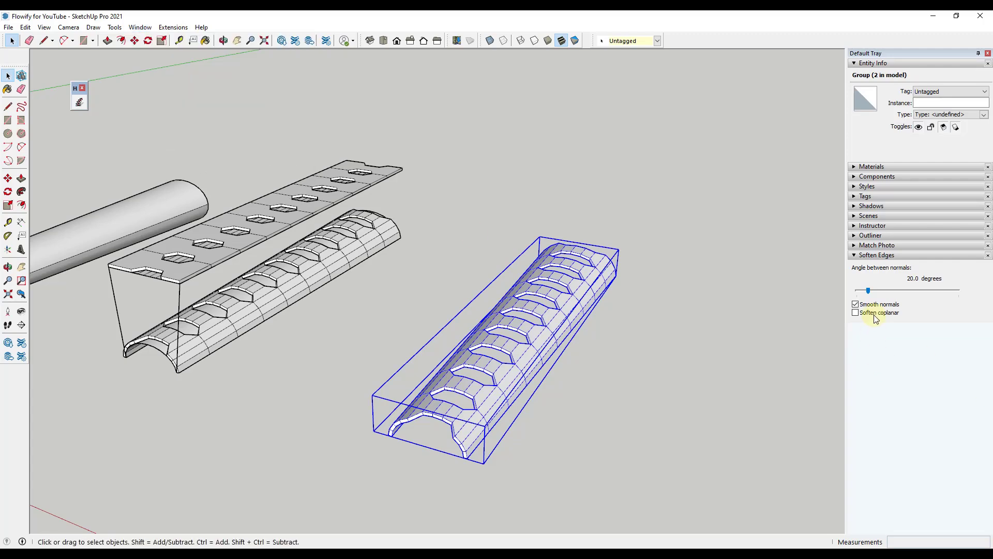
# Step: Enable Soften coplanar for the copied perforated shell and set its softening angle to about 20 degrees
pyautogui.click(856, 313)
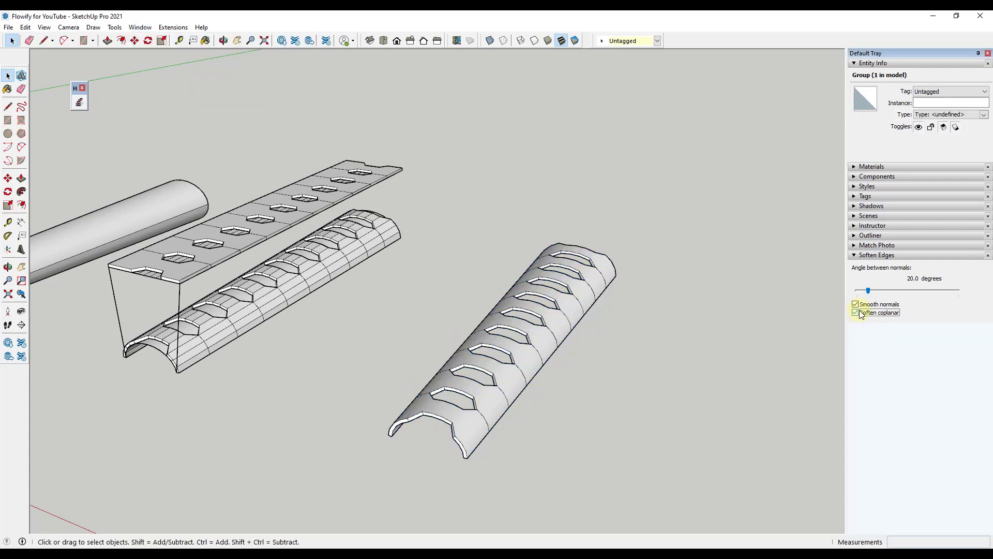
pyautogui.click(459, 406)
pyautogui.moveTo(459, 405); pyautogui.dragTo(516, 410, button='middle')
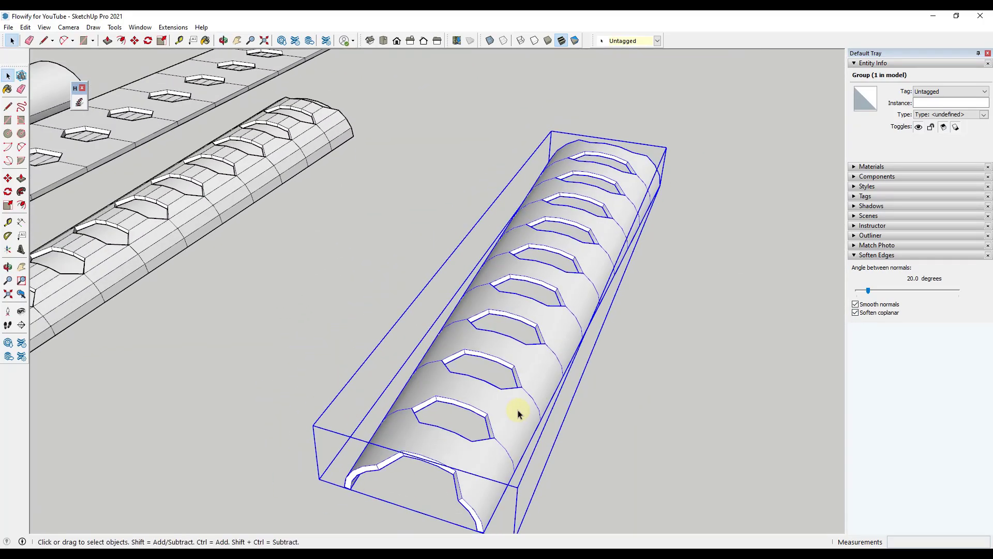
pyautogui.moveTo(868, 291); pyautogui.dragTo(894, 305)
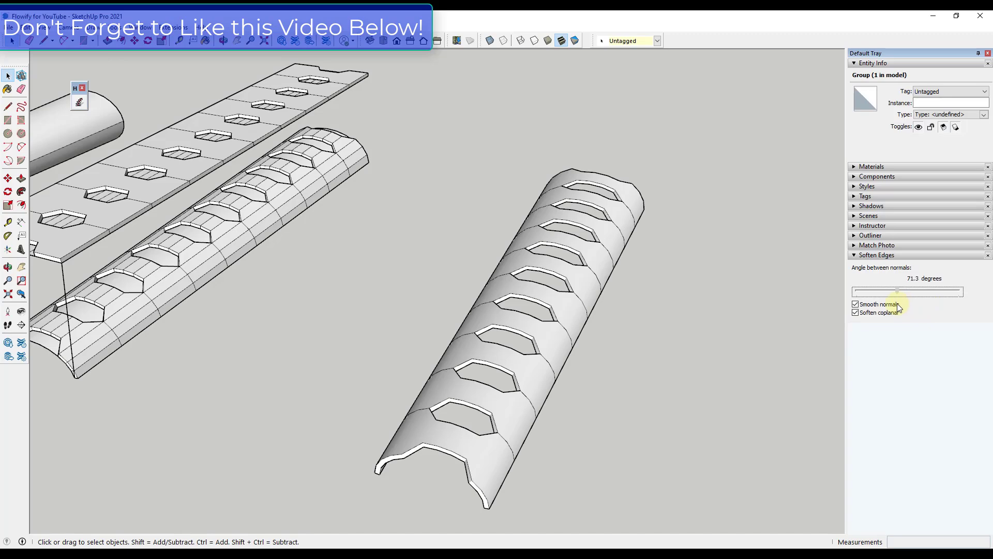
pyautogui.moveTo(881, 307); pyautogui.dragTo(872, 309)
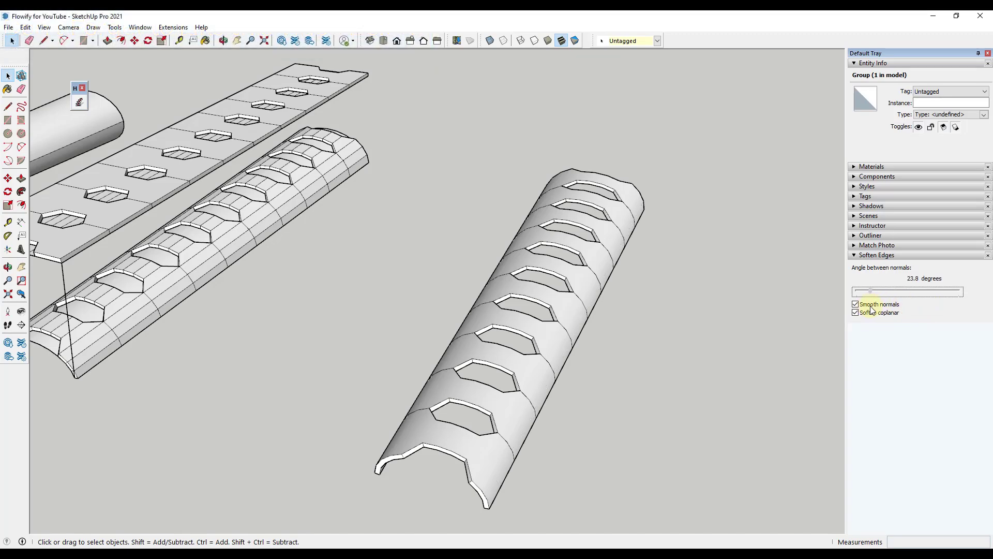
# Step: Copy the nearest tapered cylinder about 4' 2" along the red axis into the smoothed shell, aligning its end with the shell's inner corner
pyautogui.scroll(-4, 579, 357)
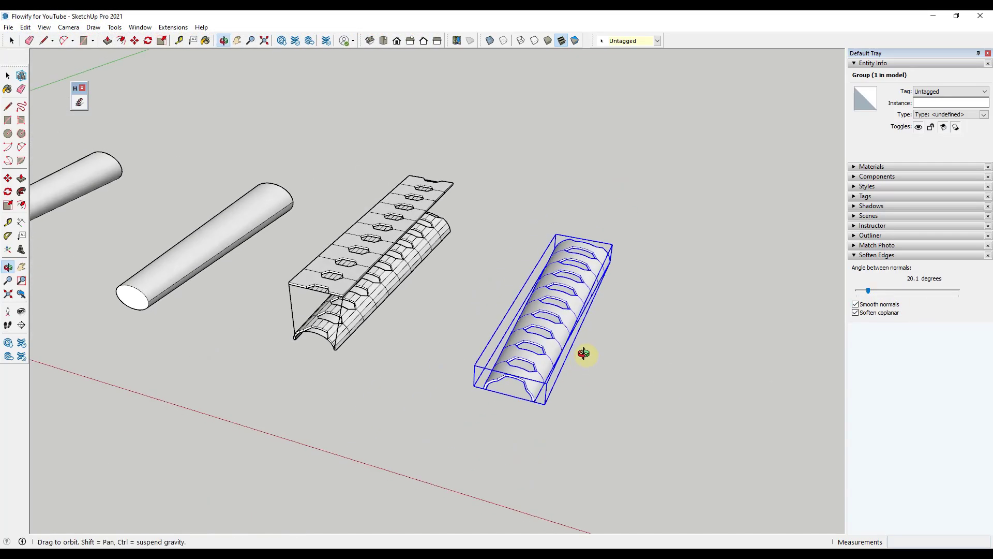
pyautogui.scroll(-4, 540, 350)
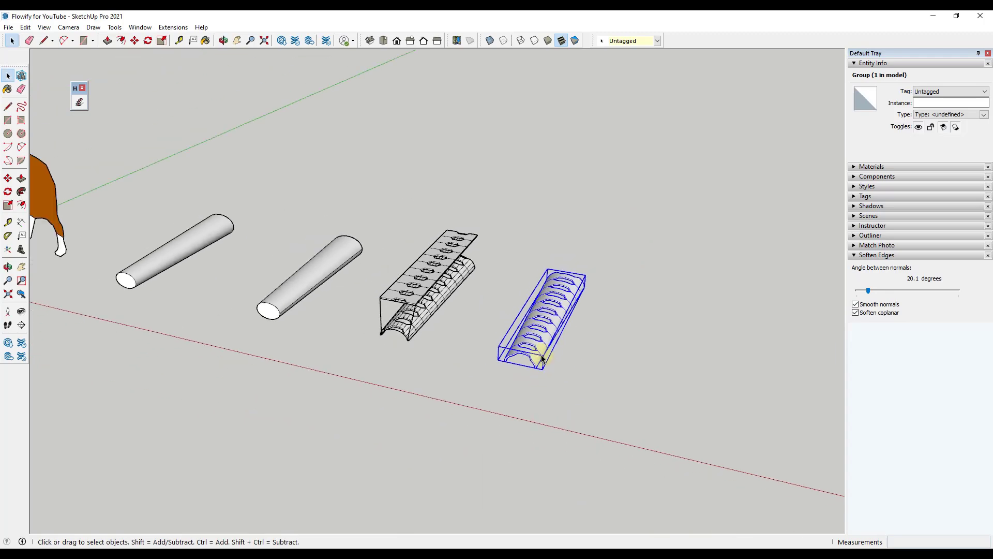
pyautogui.moveTo(440, 340); pyautogui.dragTo(500, 320, button='middle')
pyautogui.moveTo(278, 226); pyautogui.dragTo(373, 371)
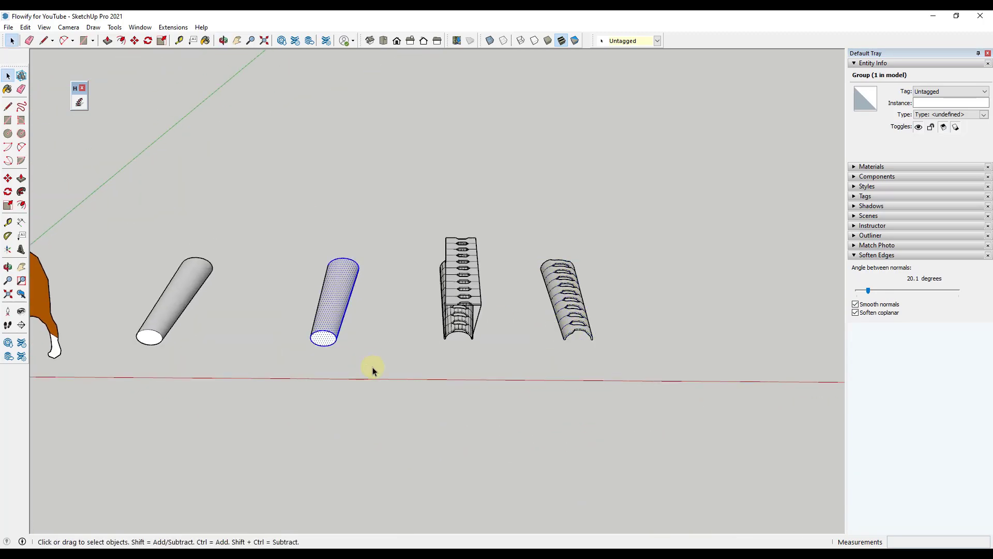
pyautogui.press('m')
pyautogui.click(309, 338)
pyautogui.press('ctrl')
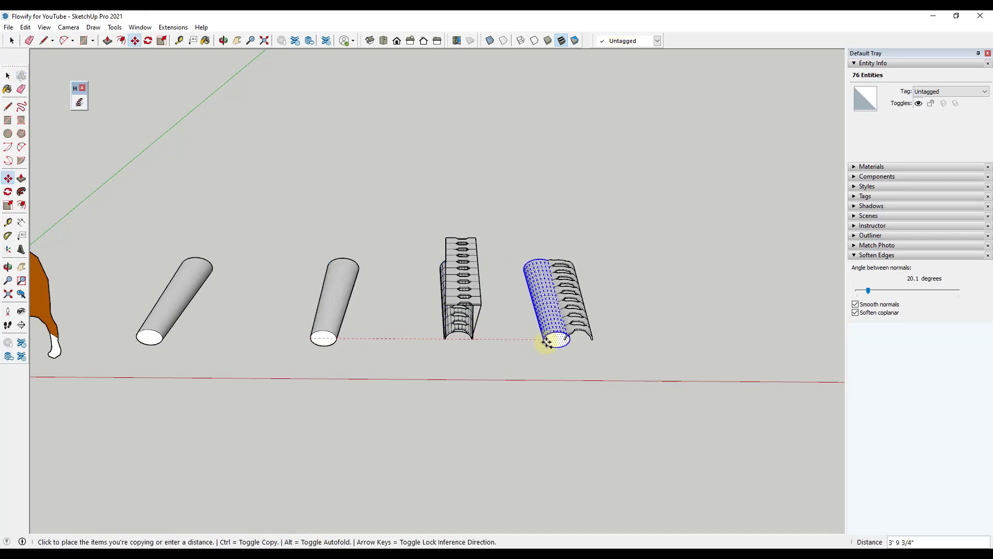
pyautogui.scroll(2, 569, 339)
pyautogui.scroll(3, 575, 343)
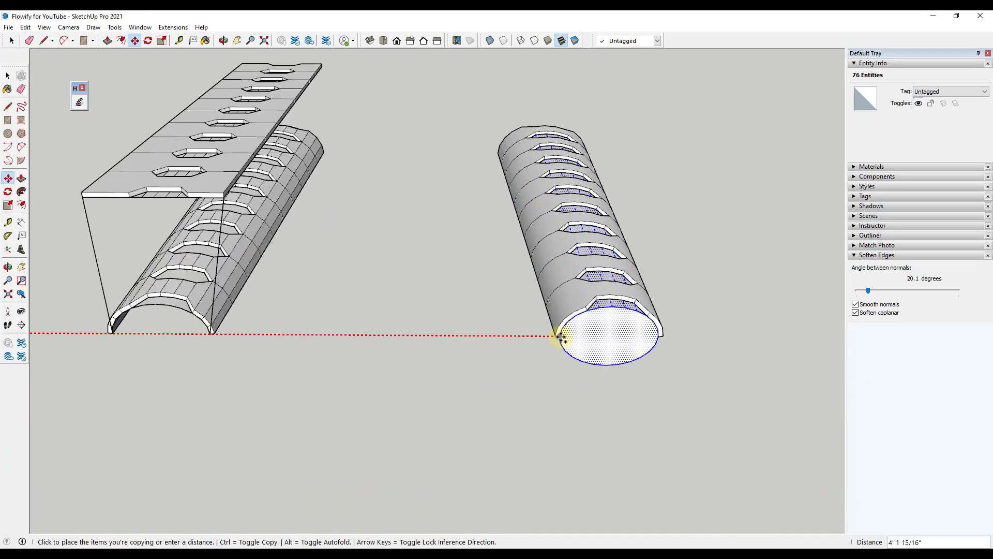
pyautogui.click(561, 337)
pyautogui.press('space')
# Step: Copy the smoothed perforated shell straight down below the tapered cylinder
pyautogui.scroll(-2, 512, 338)
pyautogui.moveTo(658, 350); pyautogui.dragTo(474, 264, button='middle')
pyautogui.click(496, 268)
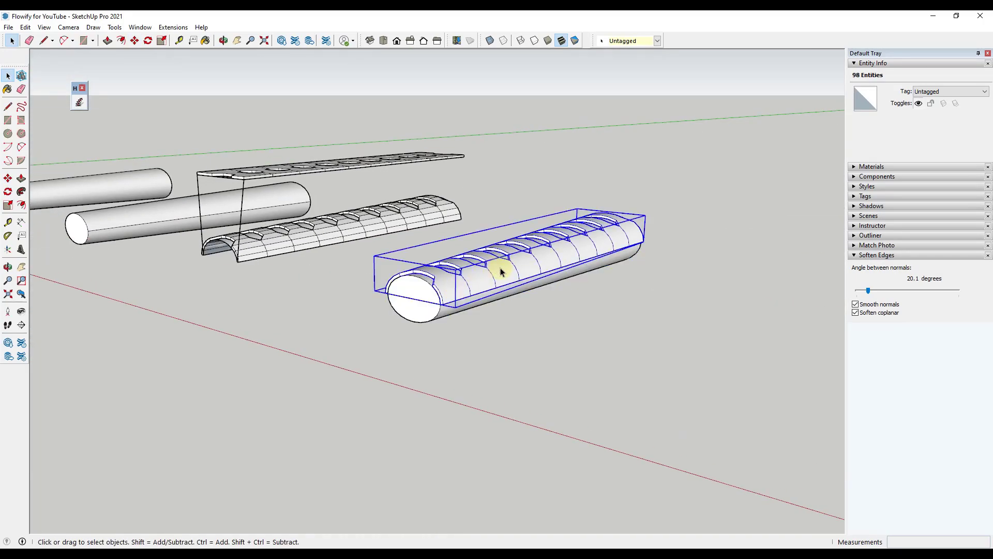
pyautogui.press('m')
pyautogui.click(517, 282)
pyautogui.press('ctrl')
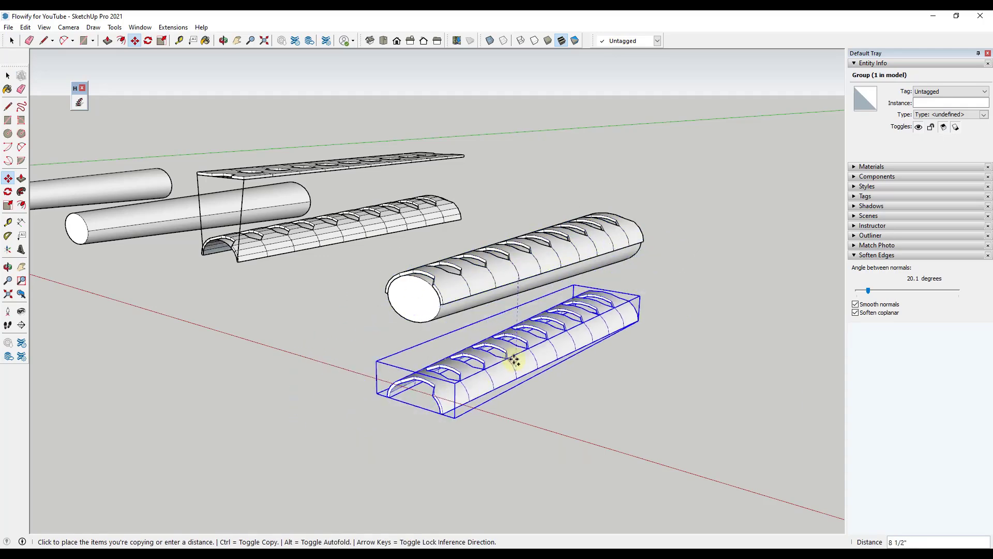
pyautogui.click(516, 401)
# Step: Flip the lower shell copy upside down by scaling it -1 along the blue axis
pyautogui.press('s')
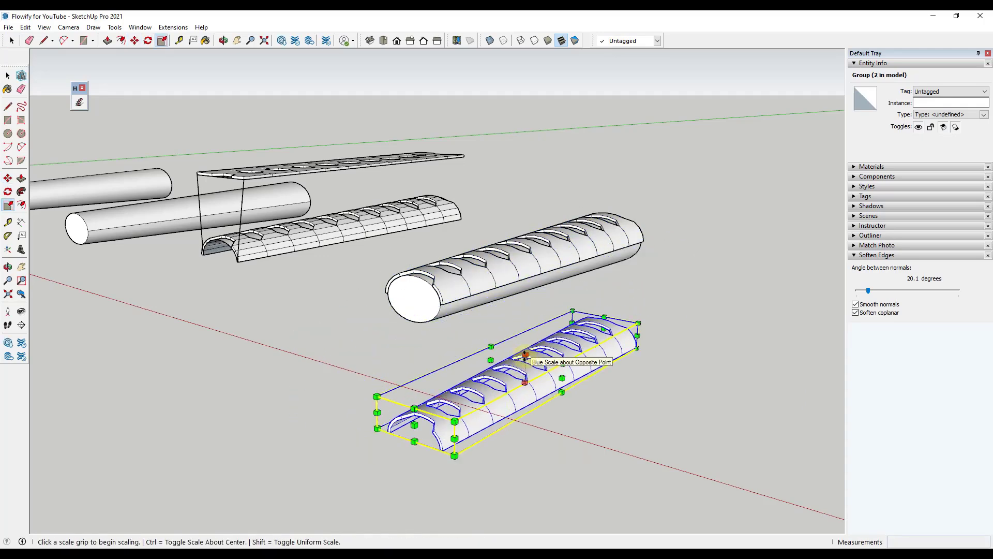
pyautogui.click(526, 355)
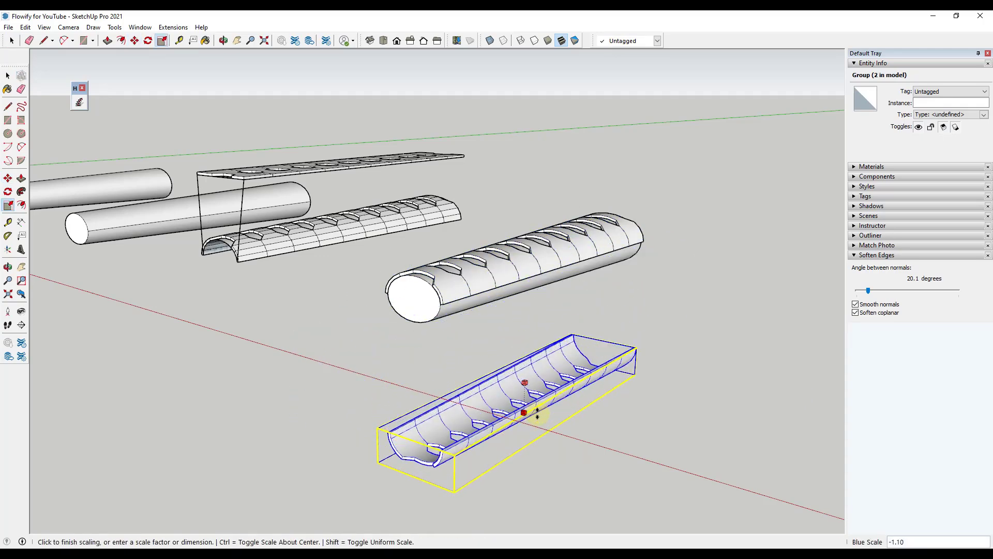
pyautogui.write('-1')
pyautogui.press('Return')
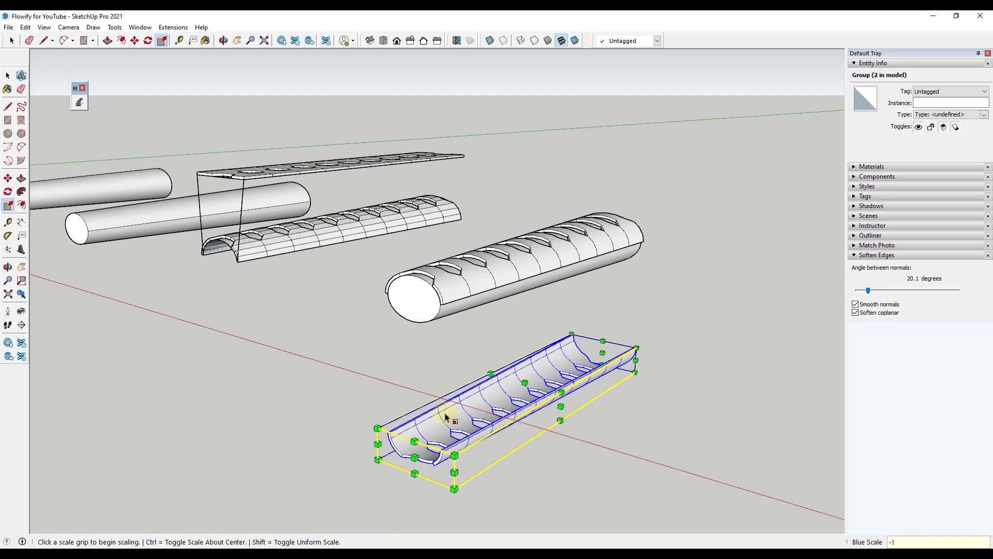
# Step: Move the flipped shell up about 11 1/2" so its inner corner meets the cylinder end and it wraps the cylinder's underside
pyautogui.press('m')
pyautogui.scroll(3, 439, 439)
pyautogui.click(441, 449)
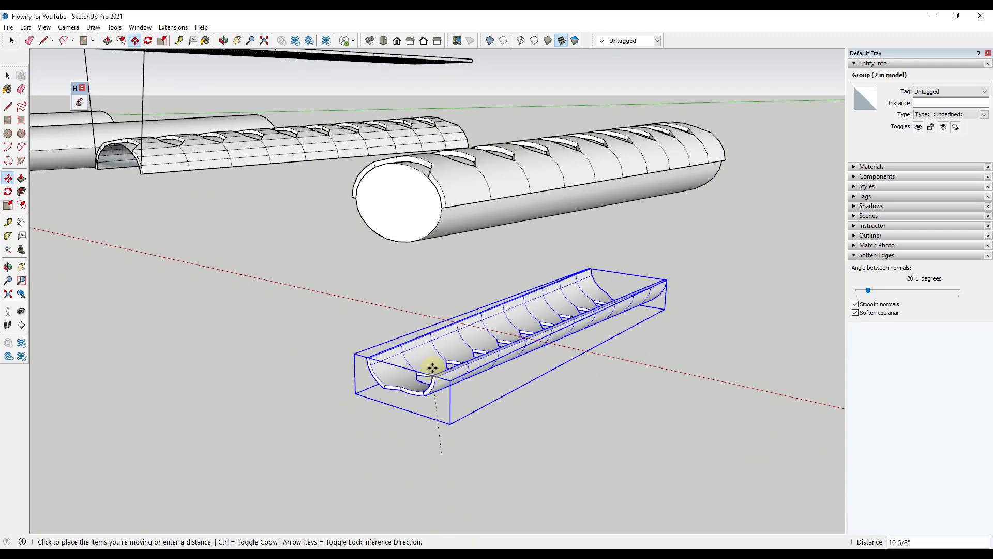
pyautogui.scroll(2, 443, 207)
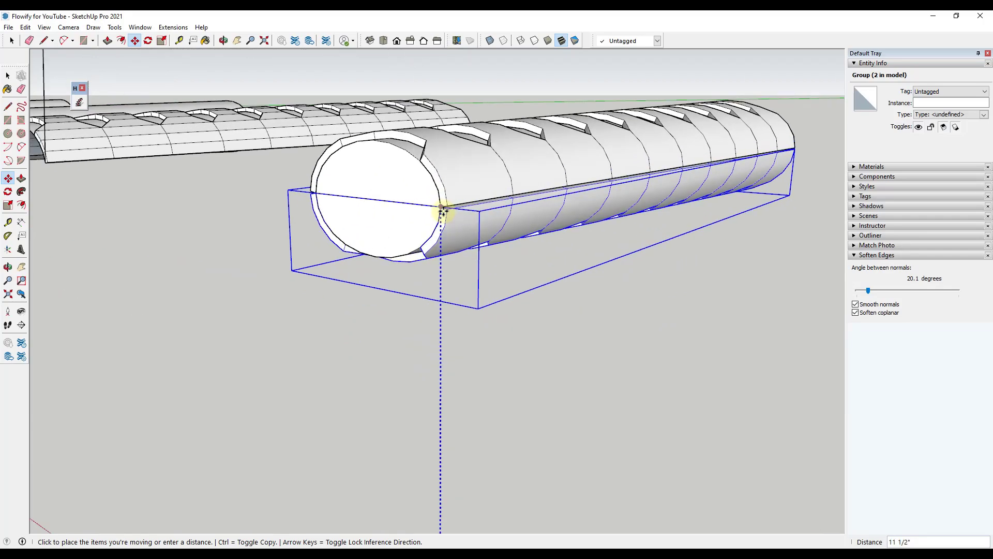
pyautogui.click(440, 207)
pyautogui.scroll(2, 437, 209)
pyautogui.moveTo(435, 211); pyautogui.dragTo(638, 191, button='middle')
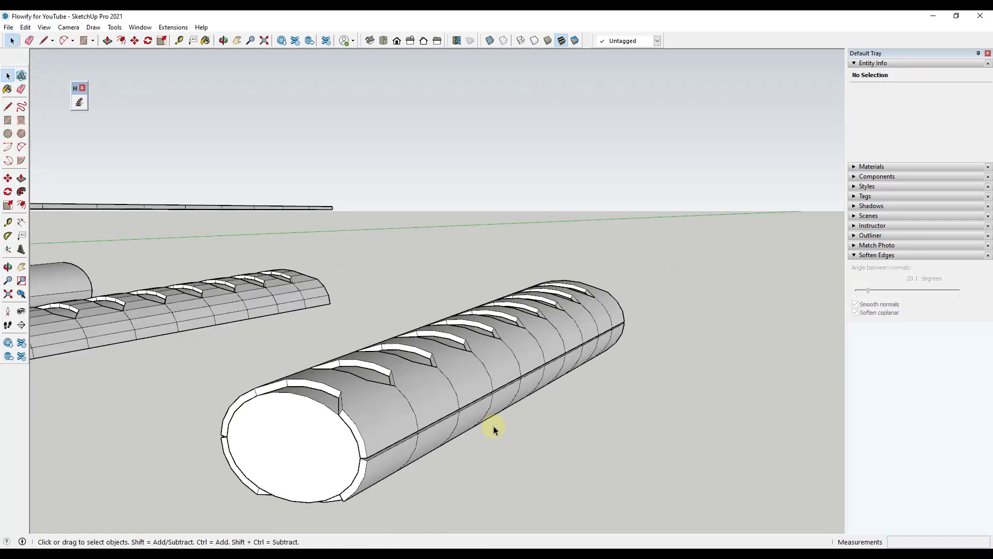
# Step: Draw a short reference line outward from the inner corner of the gap between the two shells at the cylinder's end
pyautogui.scroll(6, 372, 446)
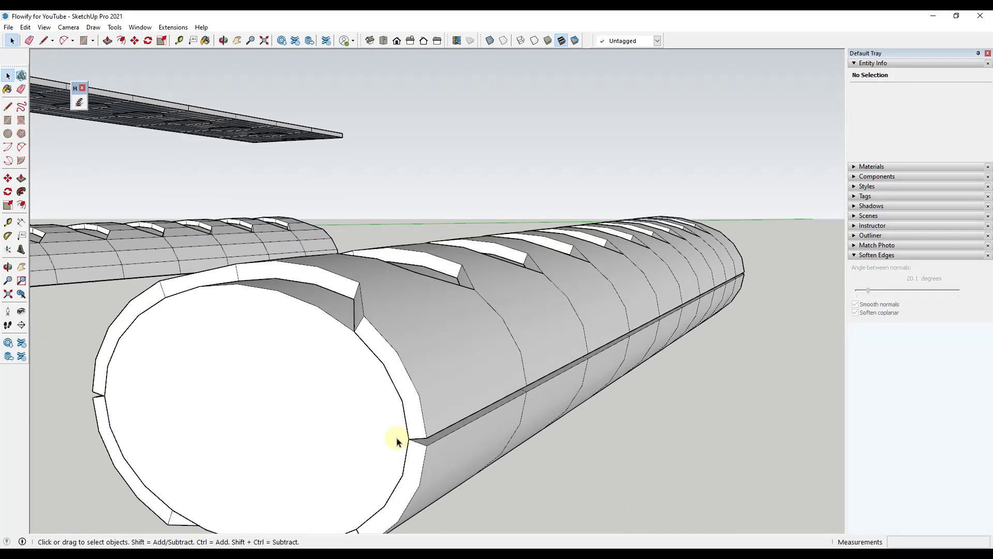
pyautogui.moveTo(414, 417); pyautogui.dragTo(492, 352, button='middle')
pyautogui.scroll(-4, 507, 367)
pyautogui.scroll(6, 507, 380)
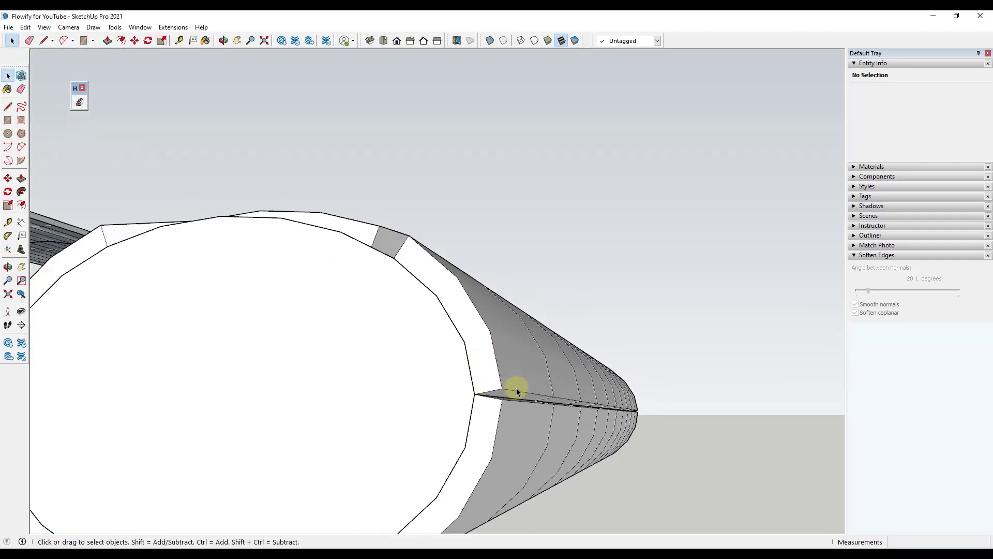
pyautogui.moveTo(459, 397); pyautogui.dragTo(437, 410, button='middle')
pyautogui.press('space')
pyautogui.press('l')
pyautogui.click(422, 399)
pyautogui.moveTo(508, 403); pyautogui.dragTo(499, 370, button='middle')
pyautogui.press('space')
# Step: Inside the upper shell group, move the long outer seam edge about 1/16" straight down toward the reference line
pyautogui.moveTo(528, 384); pyautogui.dragTo(541, 383)
pyautogui.moveTo(541, 382); pyautogui.dragTo(494, 411, button='middle')
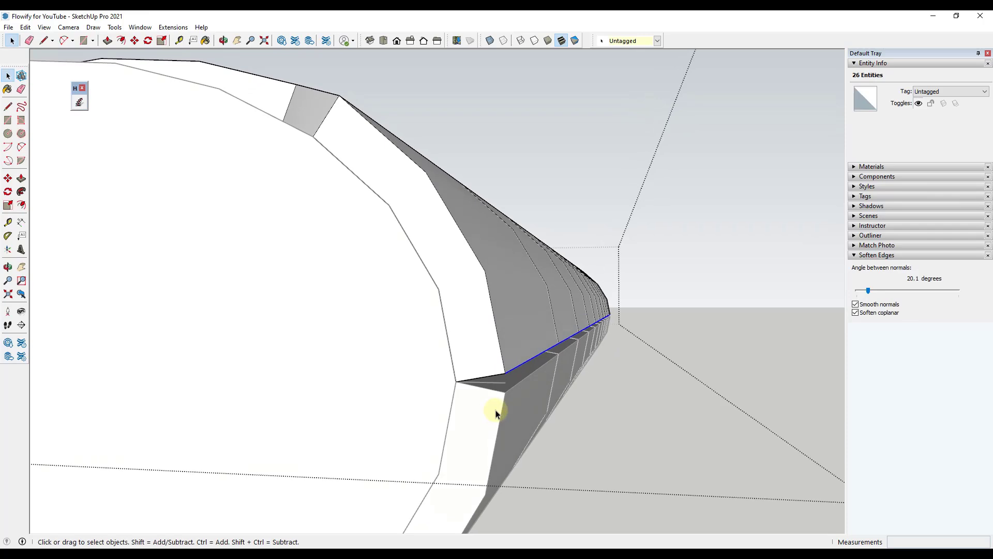
pyautogui.scroll(2, 510, 376)
pyautogui.press('m')
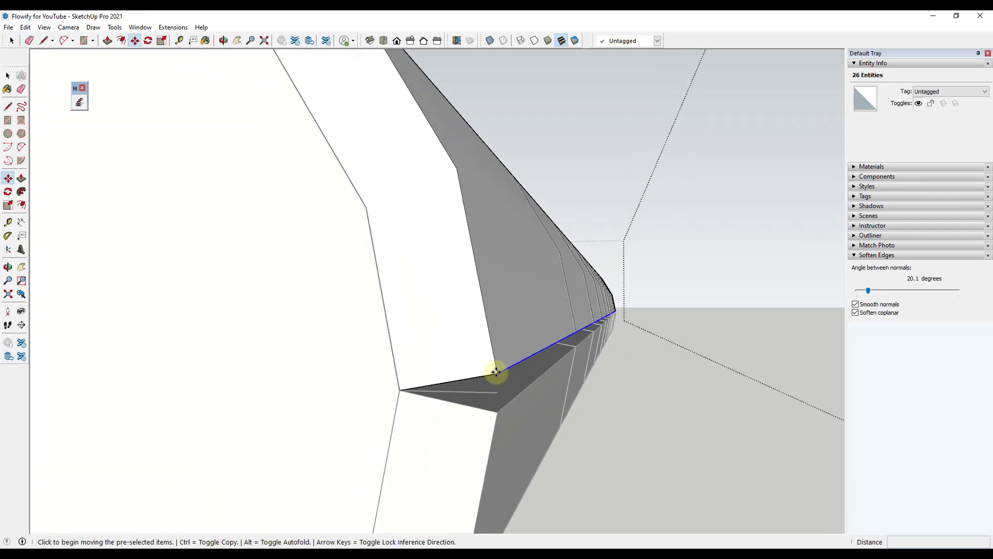
pyautogui.click(496, 370)
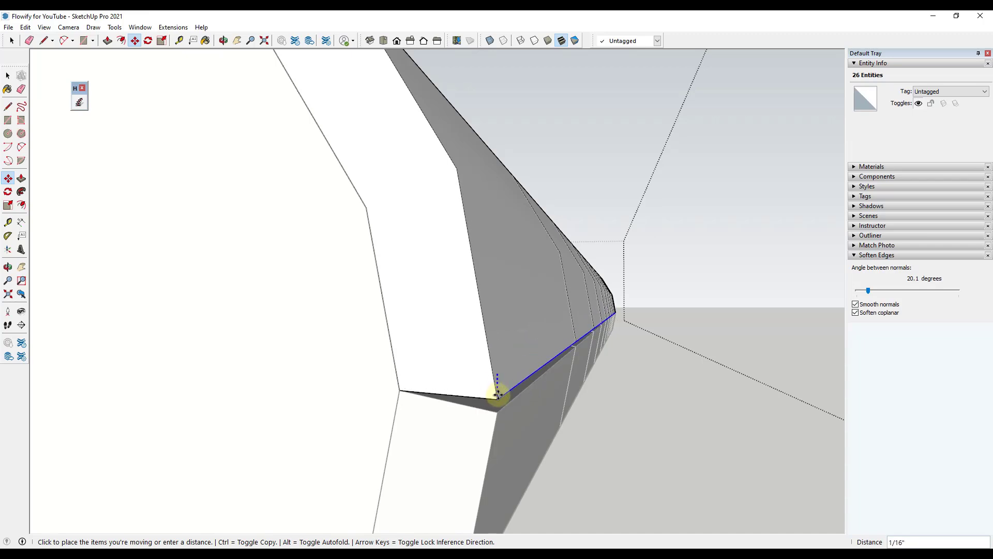
pyautogui.click(498, 396)
pyautogui.press('space')
# Step: Inside the lower shell group, move the long outer seam edge up about 1/16" to meet the upper shell, closing the gap
pyautogui.moveTo(517, 424); pyautogui.dragTo(562, 382, button='middle')
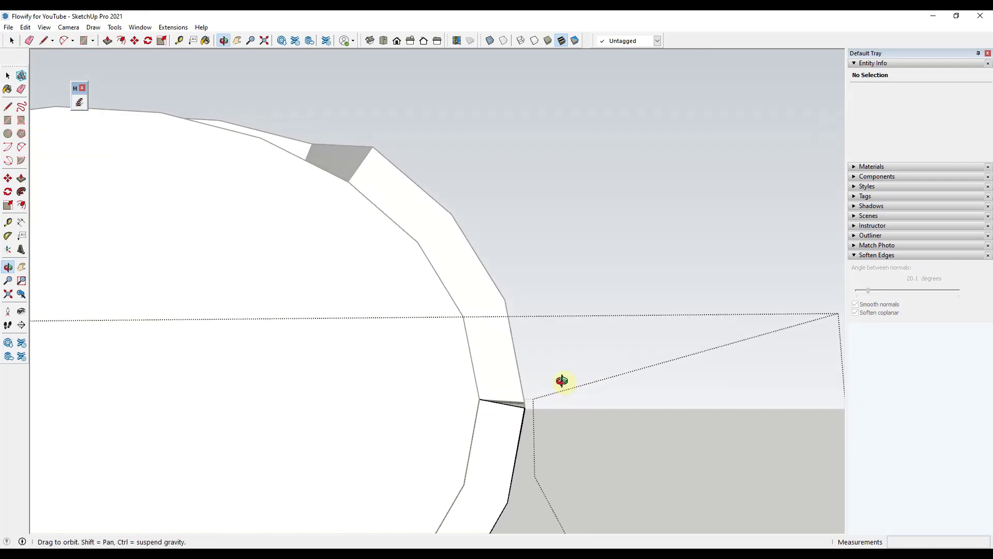
pyautogui.moveTo(541, 420); pyautogui.dragTo(523, 410)
pyautogui.moveTo(523, 410)
pyautogui.mouseDown(button='middle')
pyautogui.moveTo(504, 434)
pyautogui.moveTo(524, 409)
pyautogui.mouseUp(button='middle')
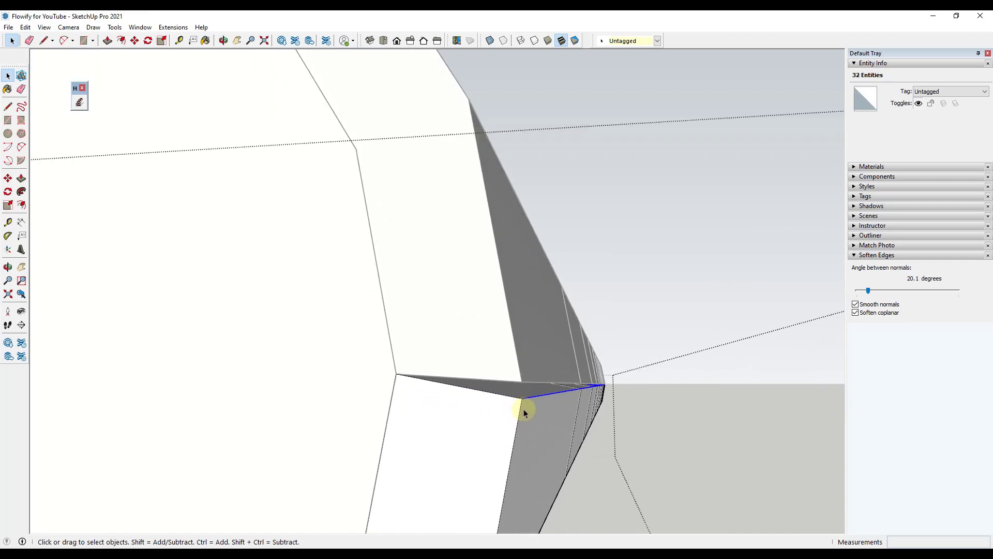
pyautogui.press('m')
pyautogui.click(521, 399)
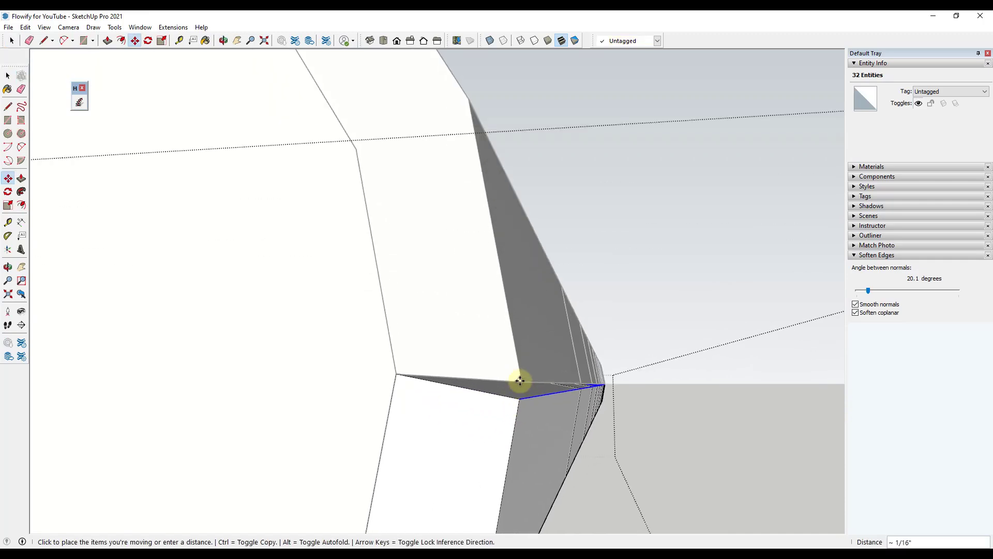
pyautogui.press('space')
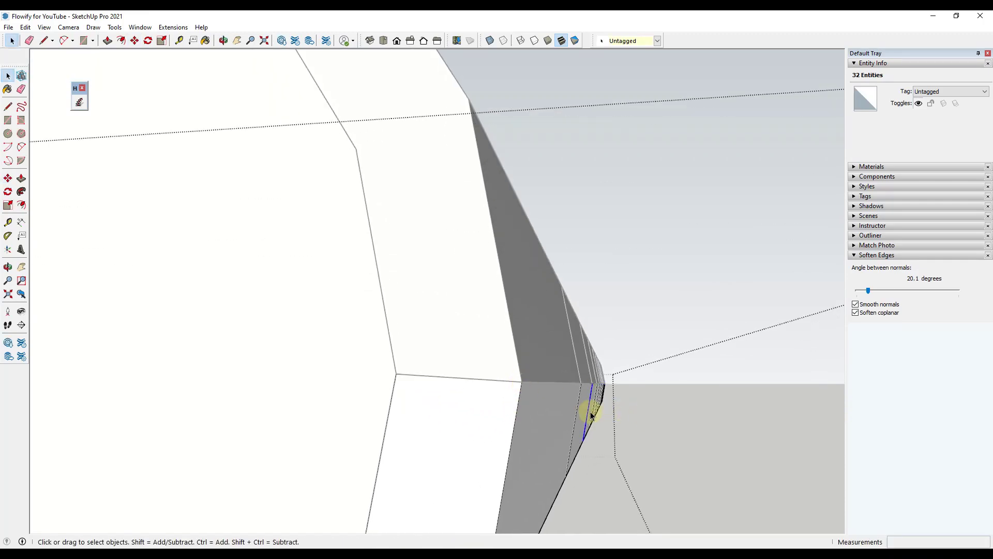
pyautogui.scroll(-8, 588, 413)
pyautogui.click(619, 414)
pyautogui.moveTo(646, 418); pyautogui.dragTo(538, 515, button='middle')
pyautogui.click(598, 457)
pyautogui.press('Escape')
# Step: Delete the original unsmoothed wrapped shell from the half-cylinder surface beneath the flat panel
pyautogui.scroll(-3, 579, 379)
pyautogui.keyDown('shift'); pyautogui.moveTo(579, 379); pyautogui.dragTo(558, 327, button='middle'); pyautogui.keyUp('shift')
pyautogui.scroll(2, 625, 463)
pyautogui.moveTo(457, 308); pyautogui.dragTo(498, 335, button='middle')
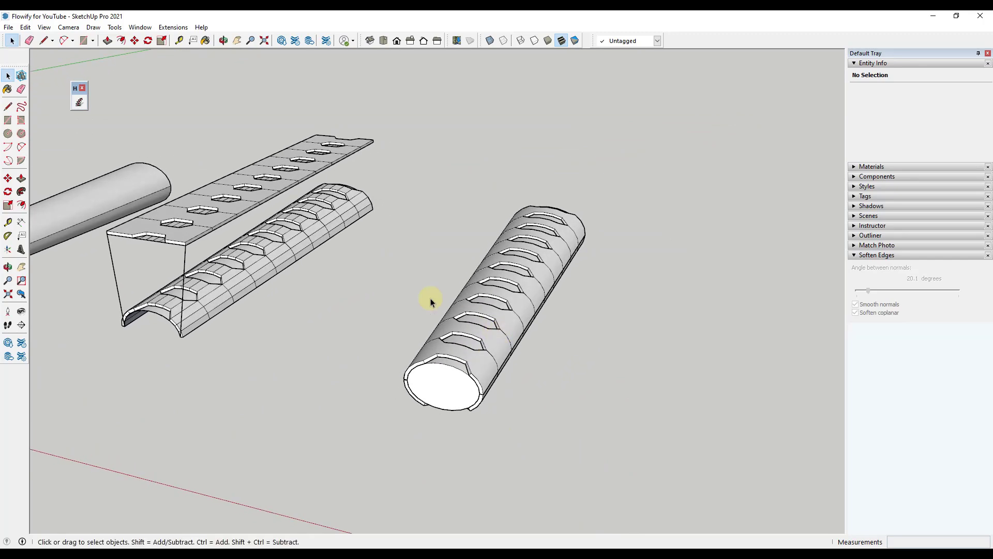
pyautogui.click(247, 281)
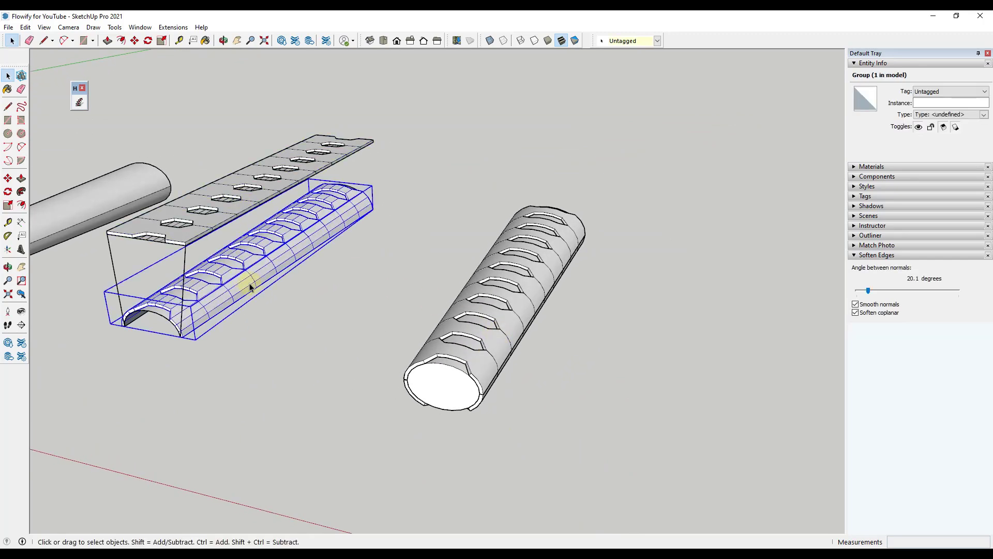
pyautogui.press('Delete')
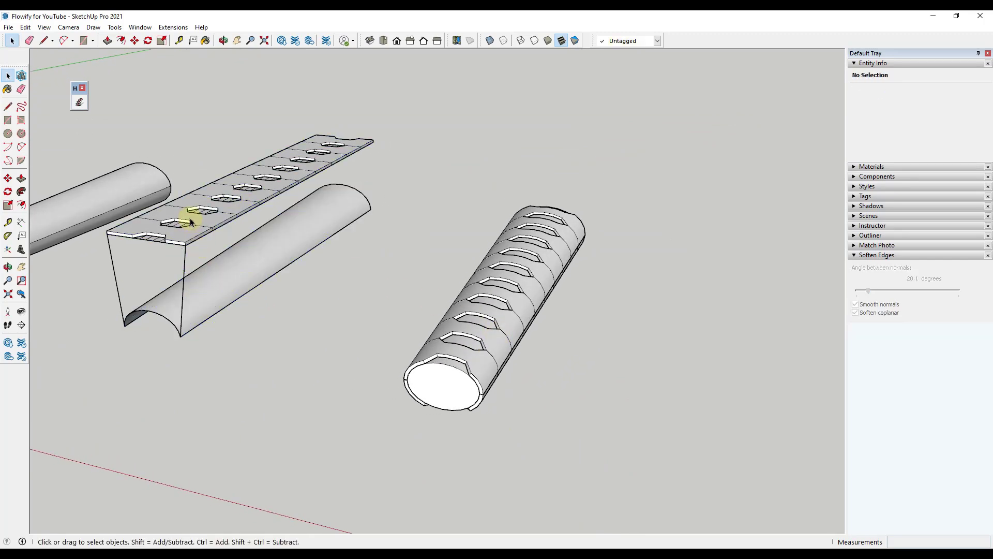
# Step: Move the flat hexagon-patterned panel off the flat grid into the open space beside the half-cylinder
pyautogui.click(207, 217)
pyautogui.press('m')
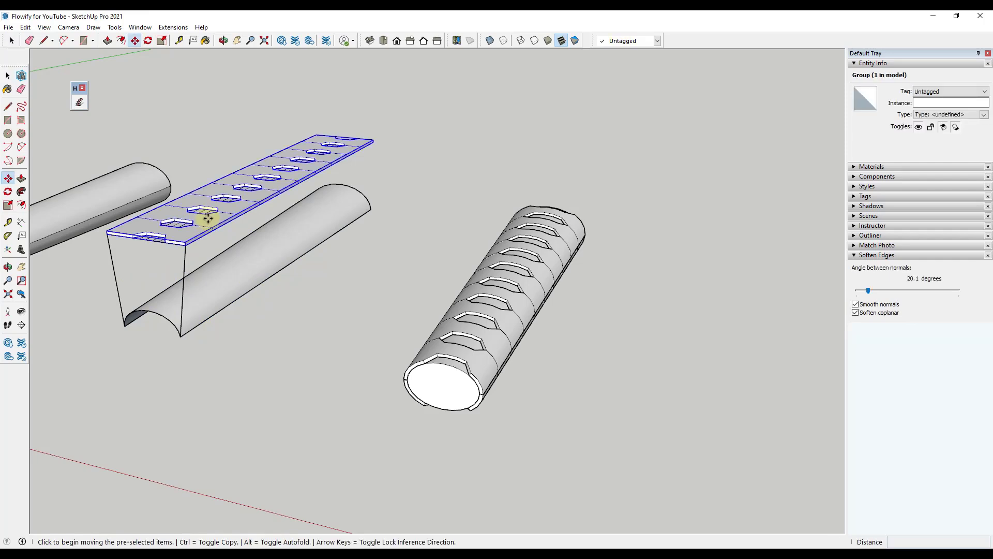
pyautogui.click(210, 219)
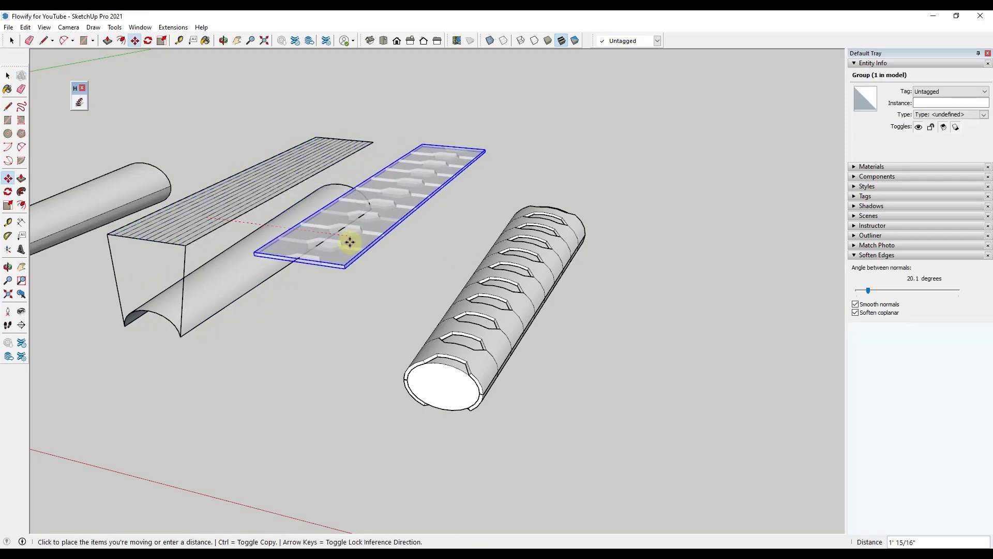
pyautogui.click(383, 238)
pyautogui.press('space')
pyautogui.scroll(5, 315, 249)
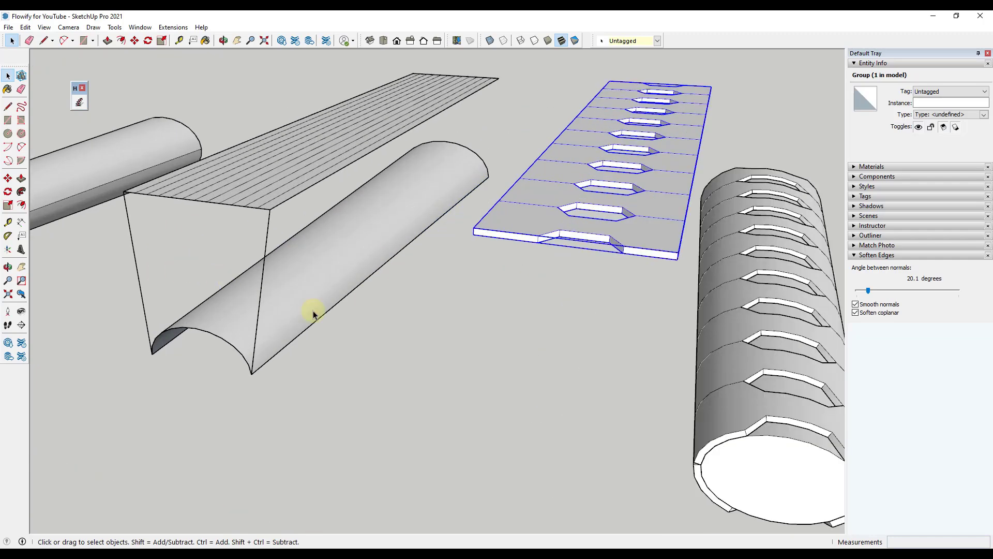
# Step: Draw a thin crisscross diagonal lattice over the flat grid above the half-cylinder as a replacement pattern group
pyautogui.moveTo(317, 281); pyautogui.dragTo(372, 292, button='middle')
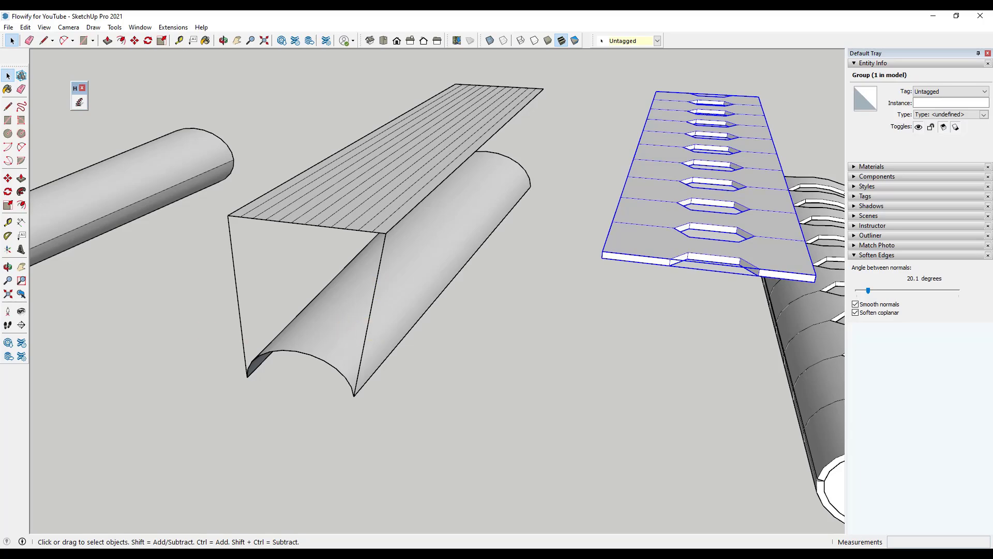
pyautogui.moveTo(380, 258); pyautogui.dragTo(328, 305, button='middle')
pyautogui.press('l')
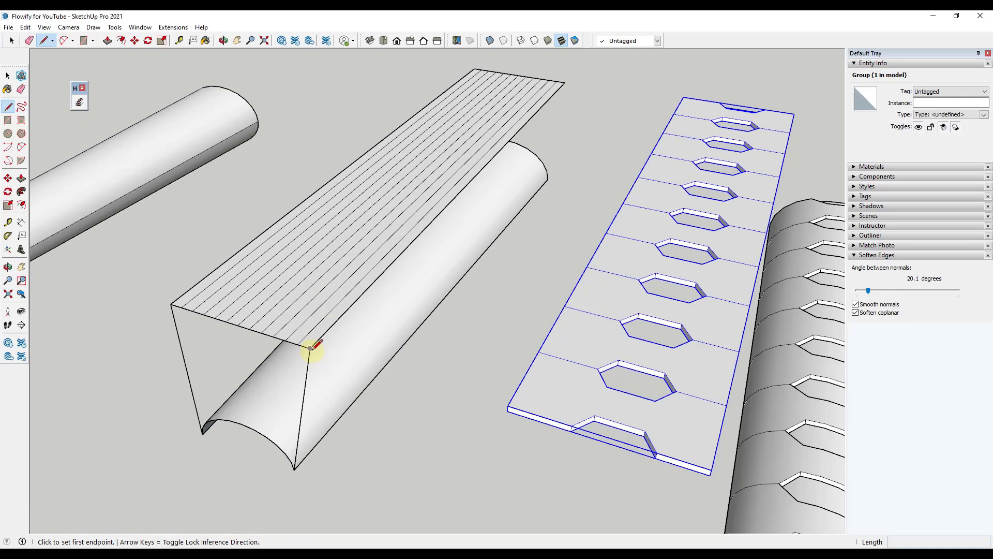
pyautogui.press('space')
pyautogui.click(350, 295)
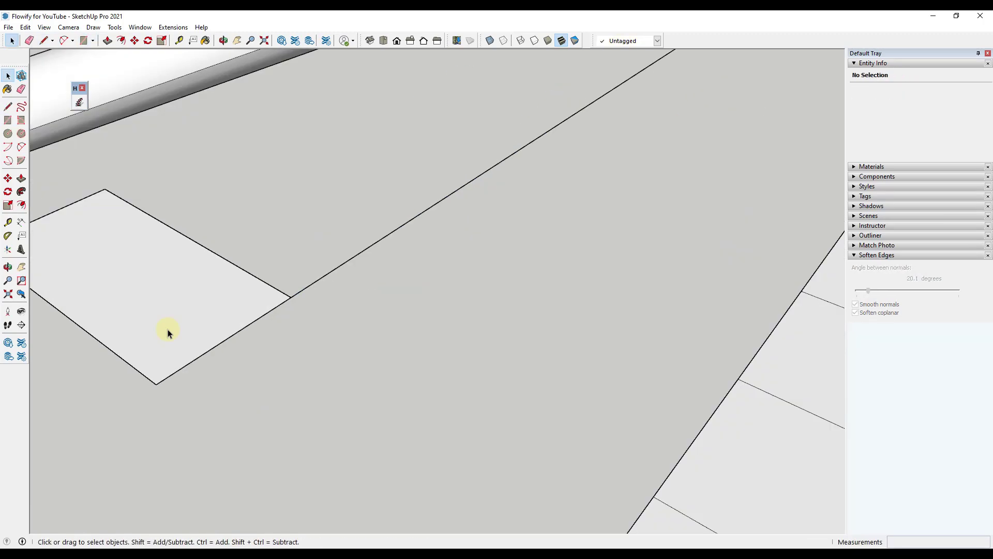
pyautogui.press('f')
pyautogui.click(328, 261)
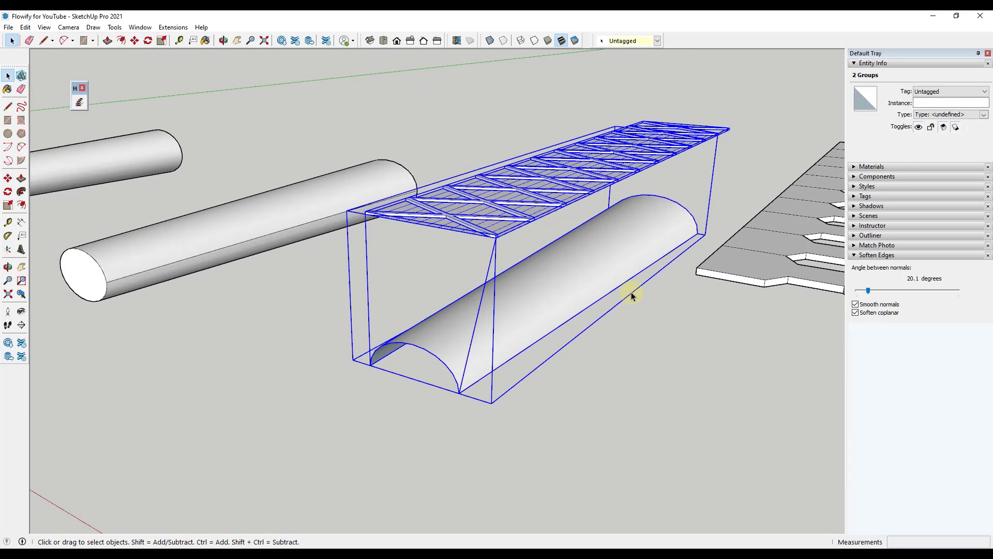
# Step: Inside the lattice group, delete the crossed bars that overhang the far end of the flat grid
pyautogui.scroll(-2, 512, 263)
pyautogui.moveTo(378, 111); pyautogui.dragTo(671, 165, button='middle')
pyautogui.scroll(6, 671, 165)
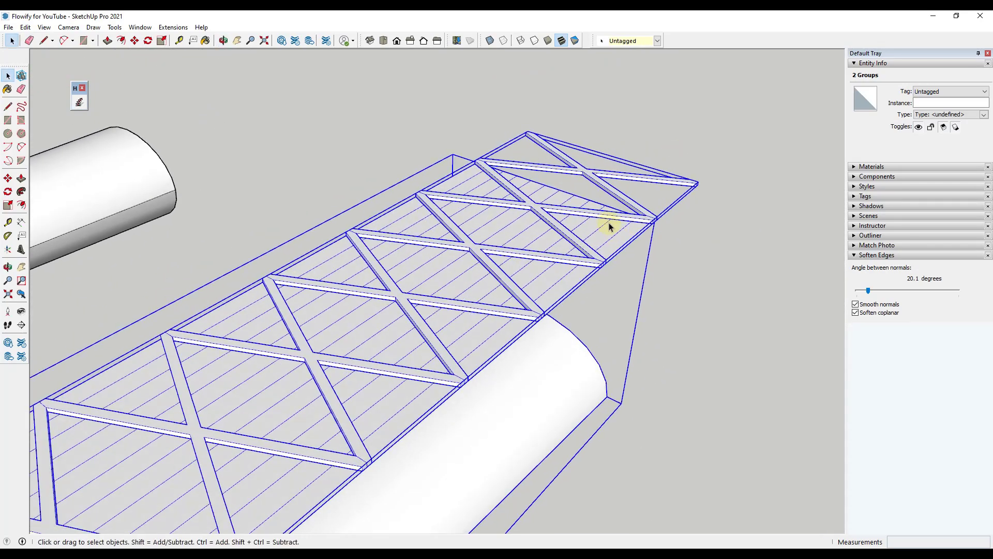
pyautogui.moveTo(610, 190)
pyautogui.mouseDown(button='middle')
pyautogui.moveTo(517, 250)
pyautogui.moveTo(625, 179)
pyautogui.mouseUp(button='middle')
pyautogui.click(625, 179)
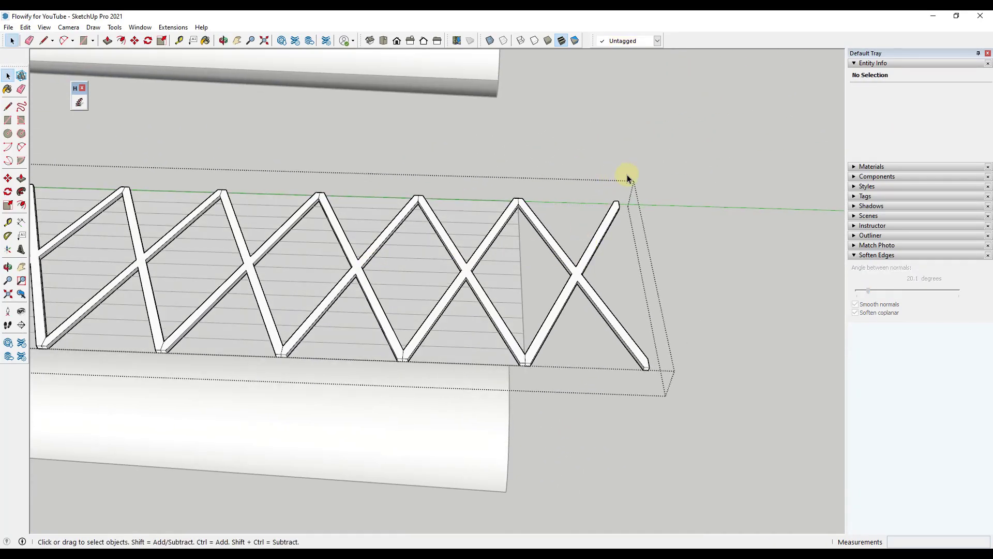
pyautogui.moveTo(544, 444); pyautogui.dragTo(547, 439)
pyautogui.press('Delete')
pyautogui.scroll(4, 517, 202)
pyautogui.press('e')
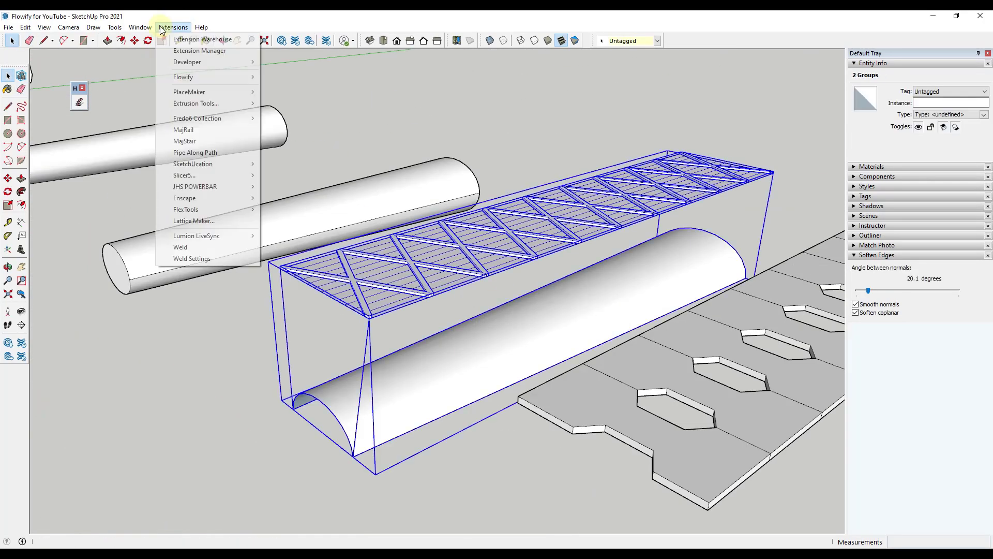
# Step: Run Flowify on the lattice and grid groups to wrap the crisscross pattern onto the half-cylinder
pyautogui.moveTo(255, 78)
pyautogui.click(288, 77)
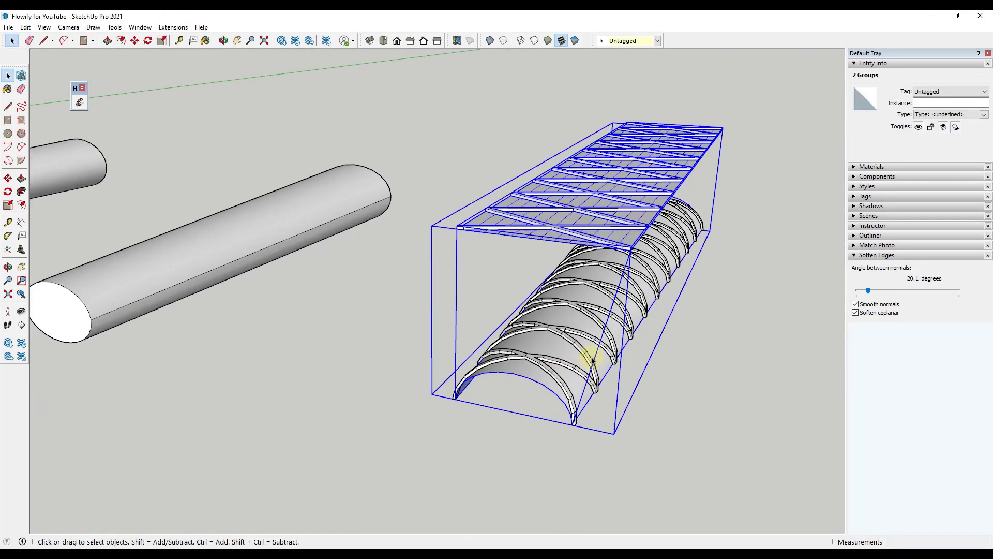
pyautogui.scroll(5, 587, 357)
pyautogui.moveTo(580, 347); pyautogui.dragTo(580, 350, button='middle')
# Step: Soften the coplanar edges of the wrapped lattice on the half-cylinder with smooth normals enabled
pyautogui.click(586, 351)
pyautogui.scroll(-3, 591, 351)
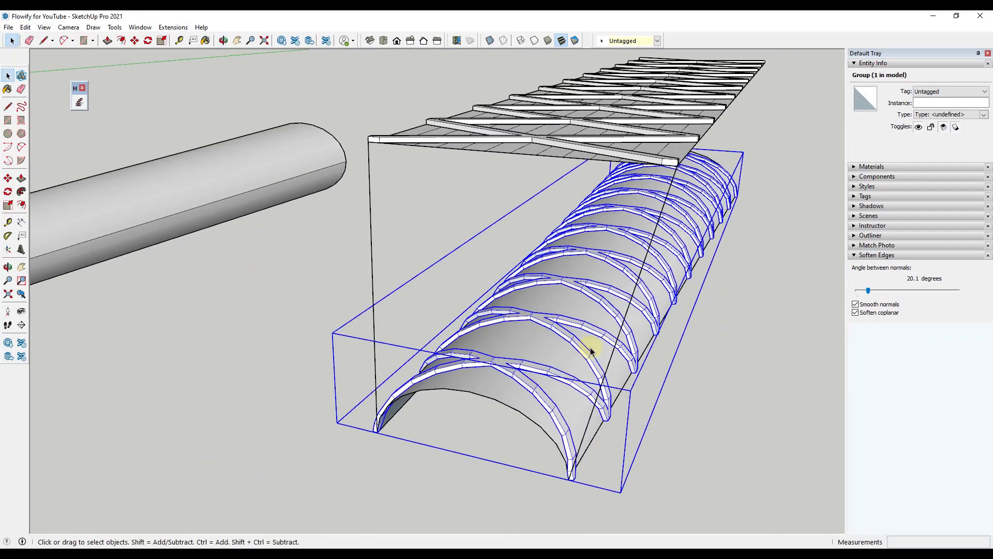
pyautogui.click(857, 313)
pyautogui.moveTo(501, 315); pyautogui.dragTo(406, 314, button='middle')
pyautogui.scroll(-4, 550, 306)
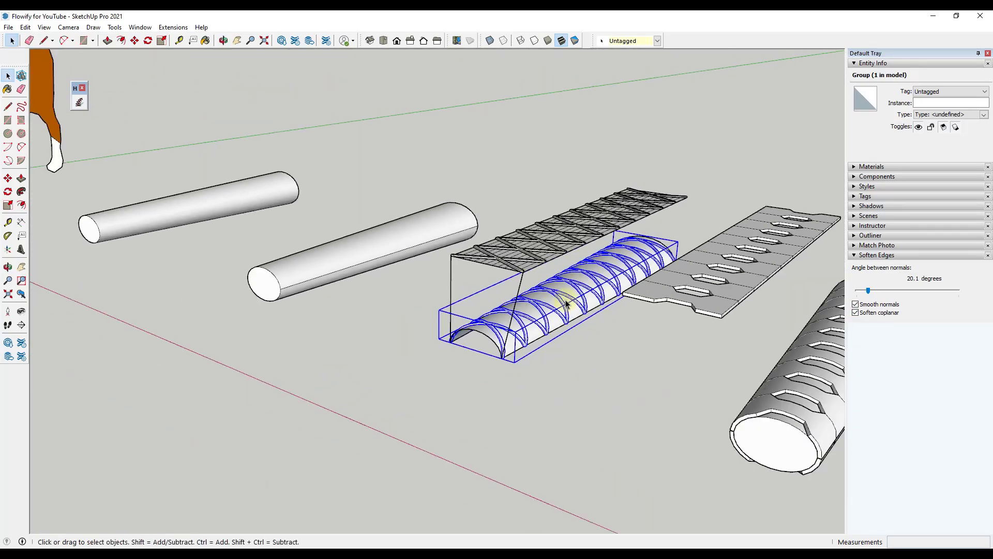
pyautogui.scroll(3, 569, 317)
pyautogui.moveTo(570, 318); pyautogui.dragTo(572, 282, button='middle')
pyautogui.scroll(-2, 568, 299)
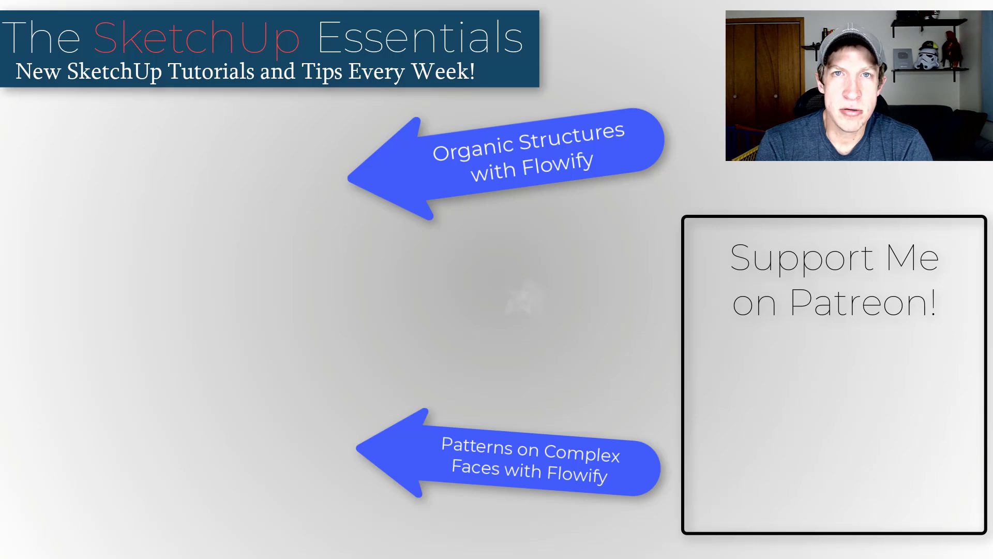